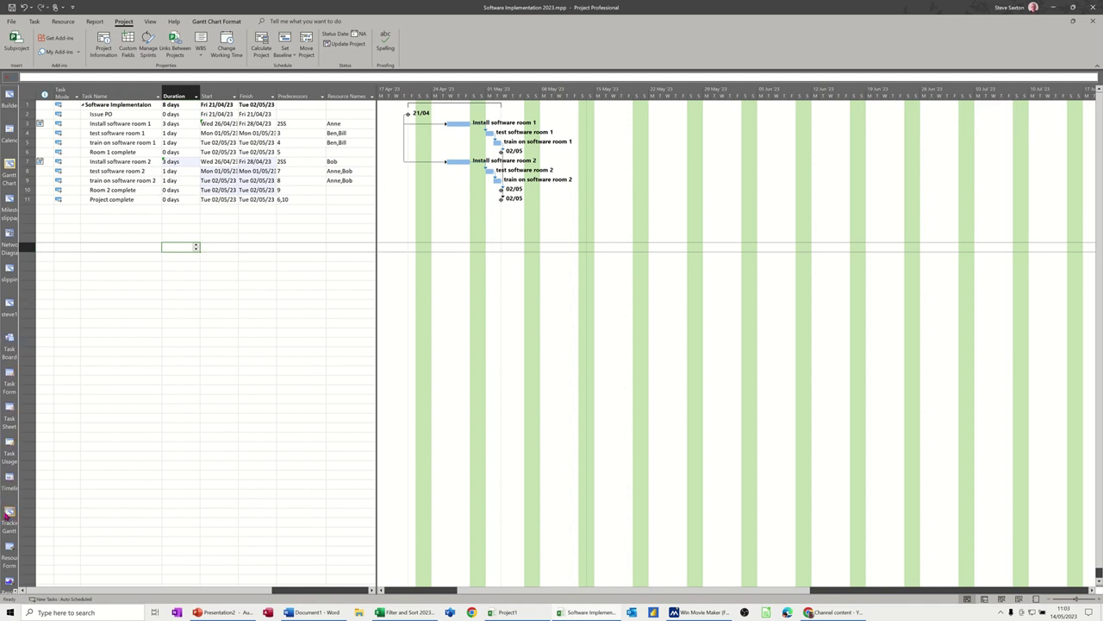
Switch to the Tracking Gantt view and widen the chart area
left_click(7, 513)
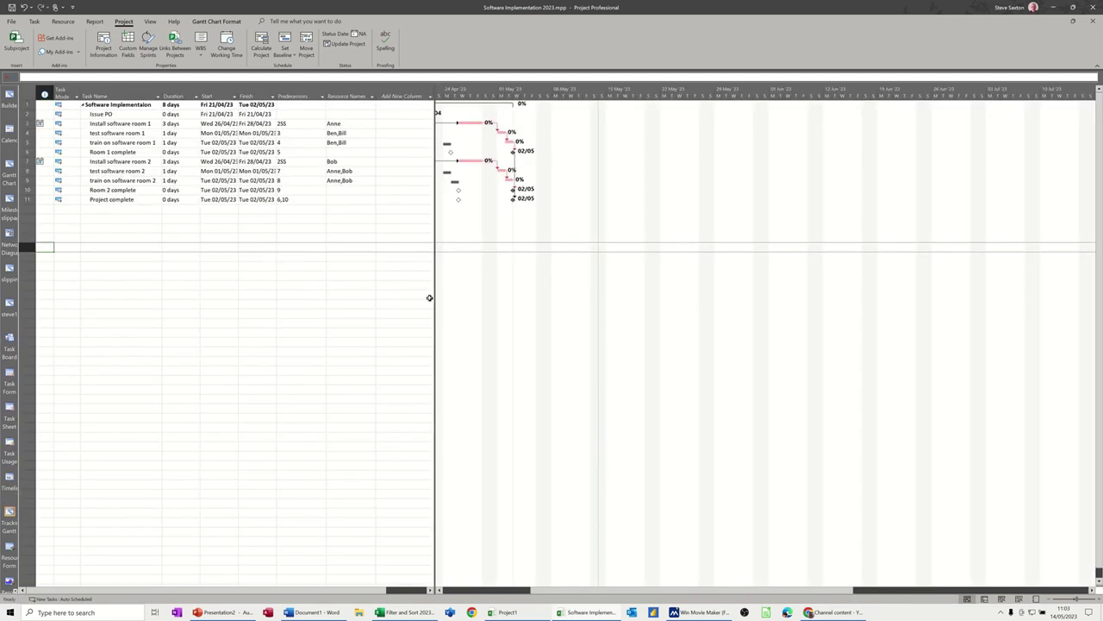
left_click_drag(433, 299, 359, 295)
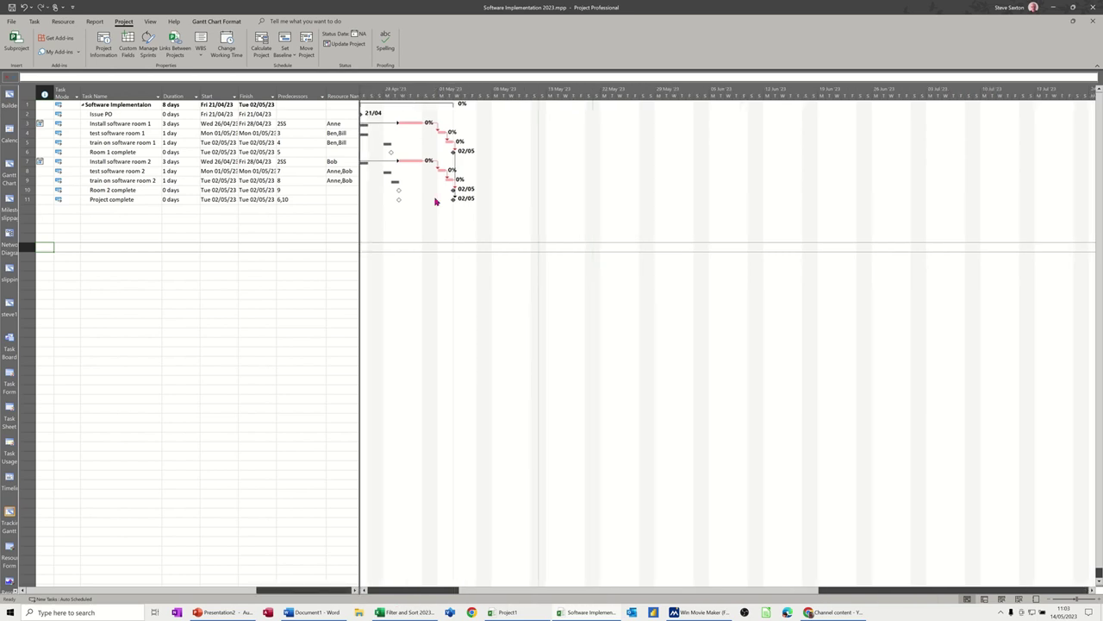
left_click(442, 587)
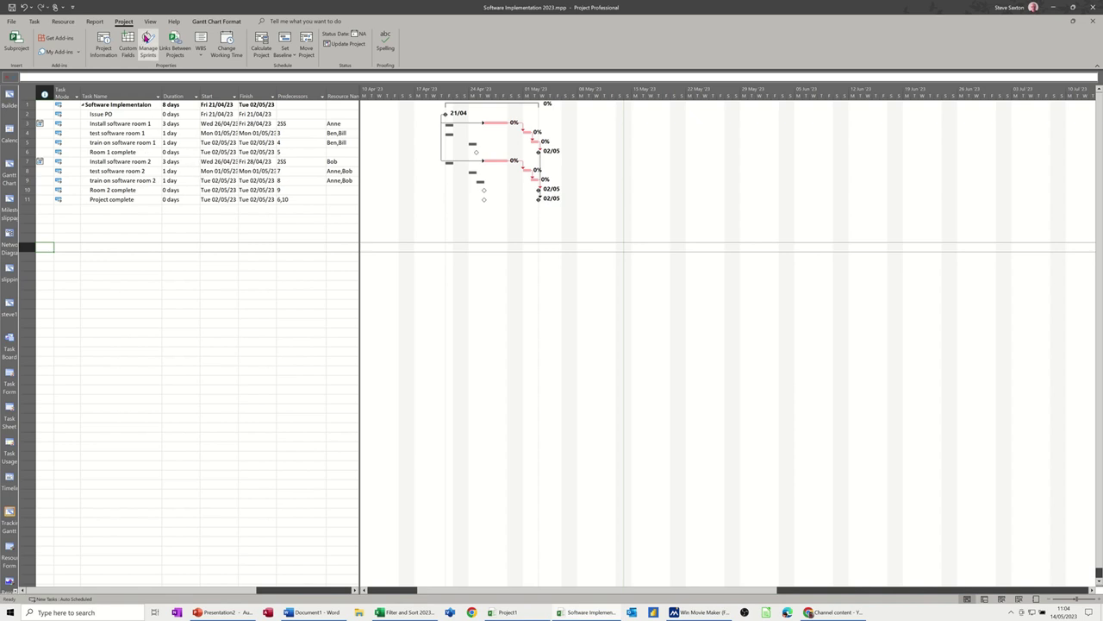
left_click(149, 21)
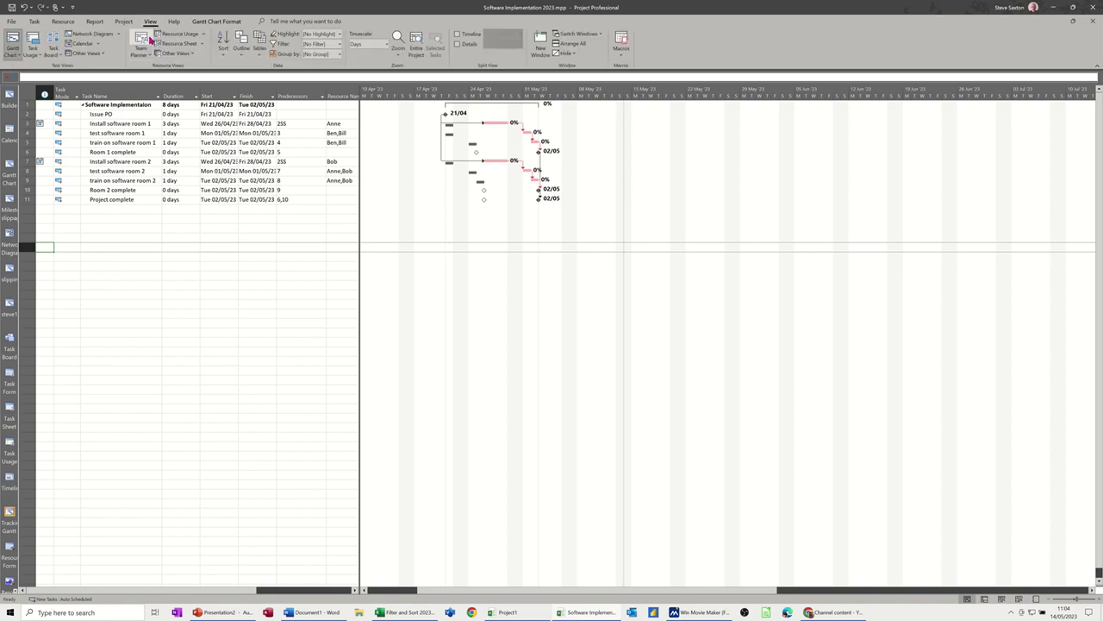
Apply the Tracking table and widen the task sheet to show more columns
left_click(257, 55)
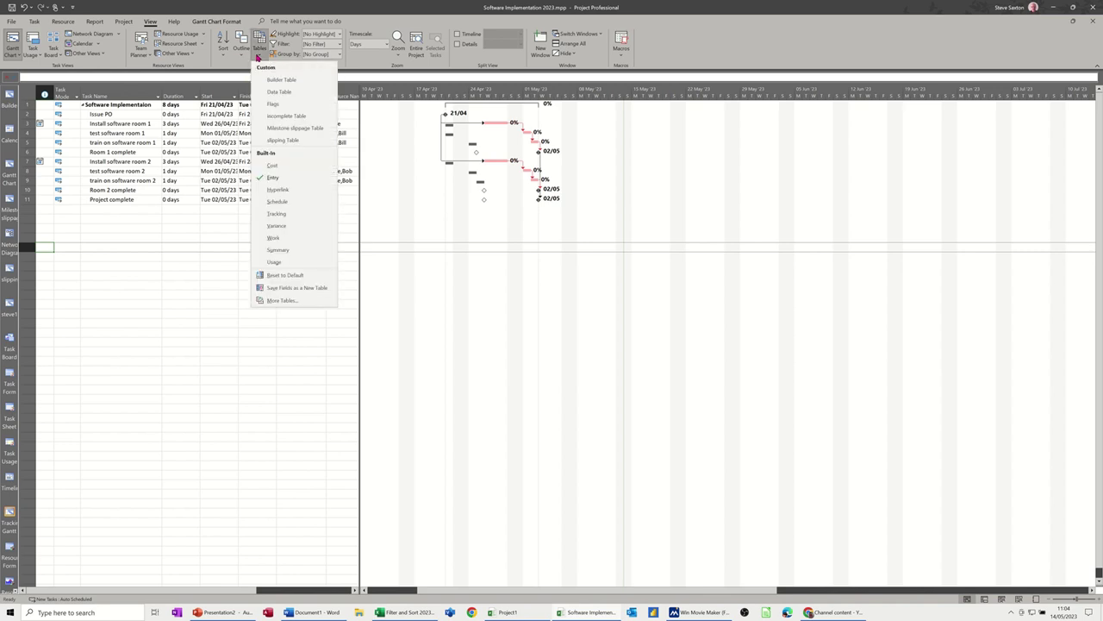
left_click(290, 216)
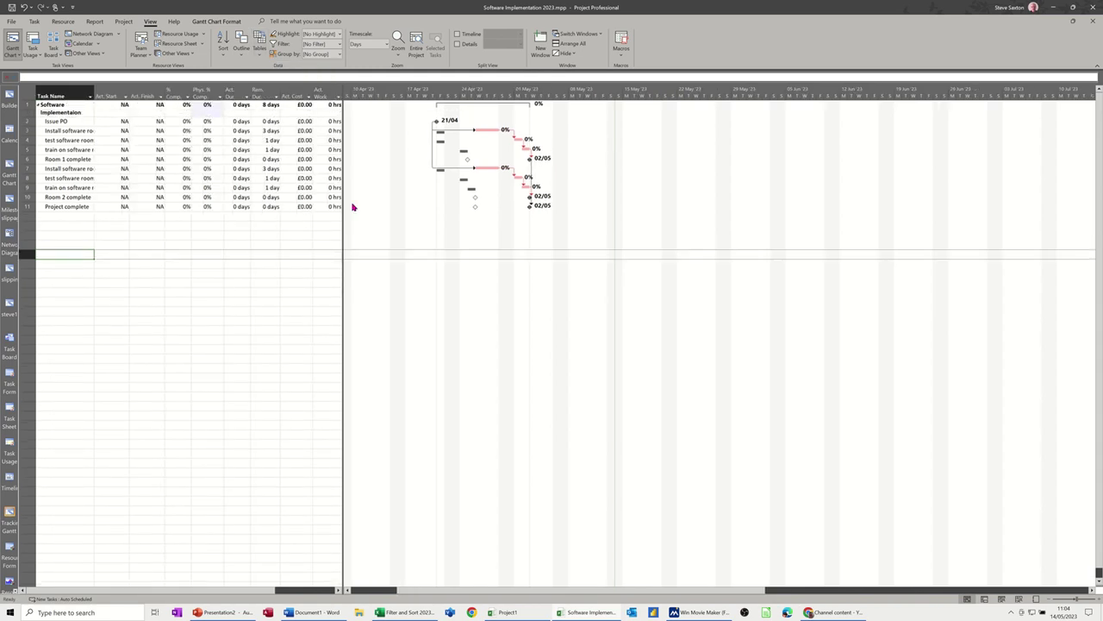
left_click_drag(344, 205, 417, 207)
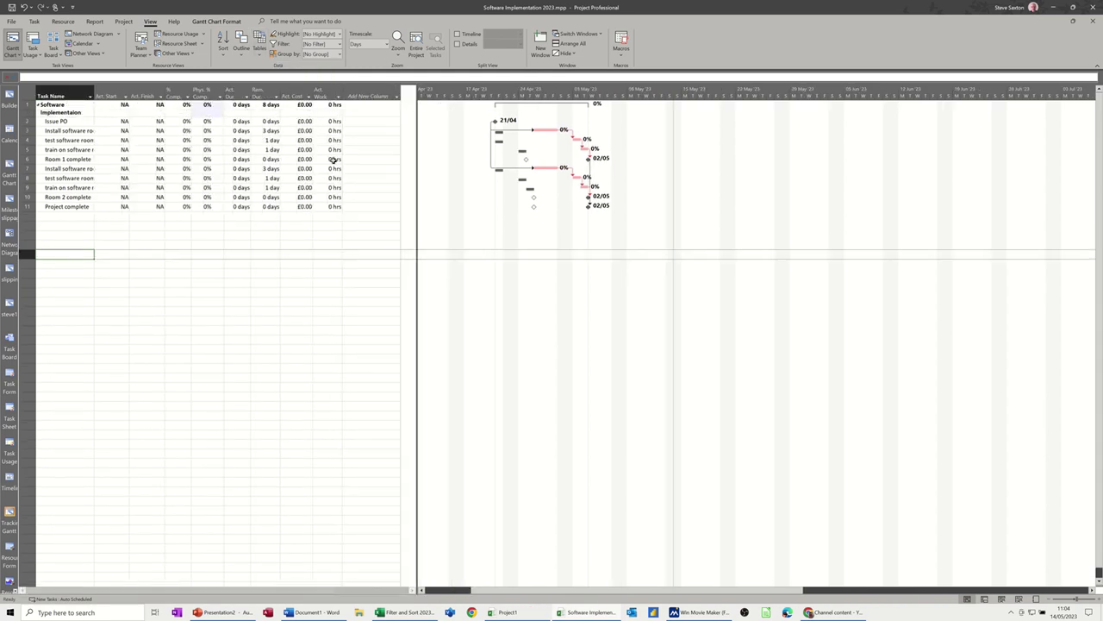
Enter 3 days actual duration for both Install software tasks (rooms 1 and 2)
left_click(239, 130)
type("3")
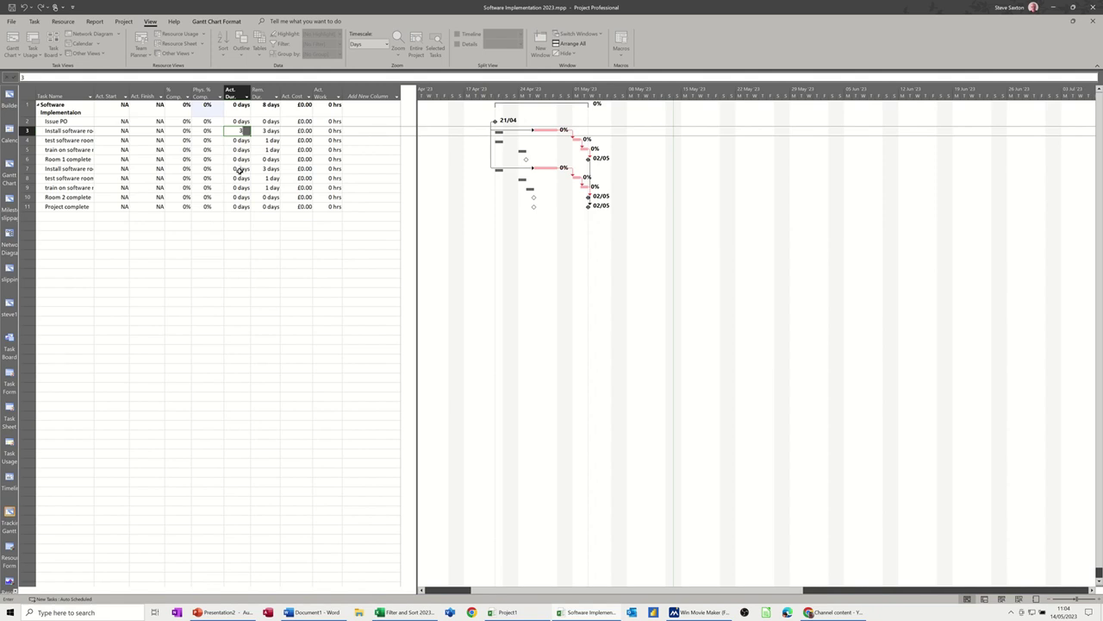
left_click(239, 169)
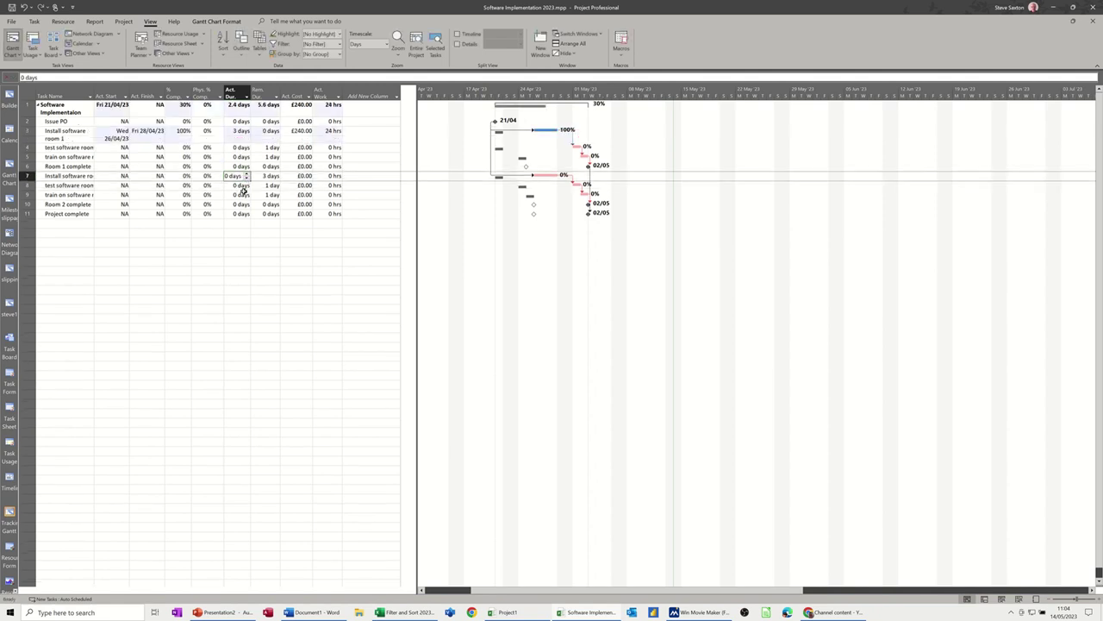
type("3")
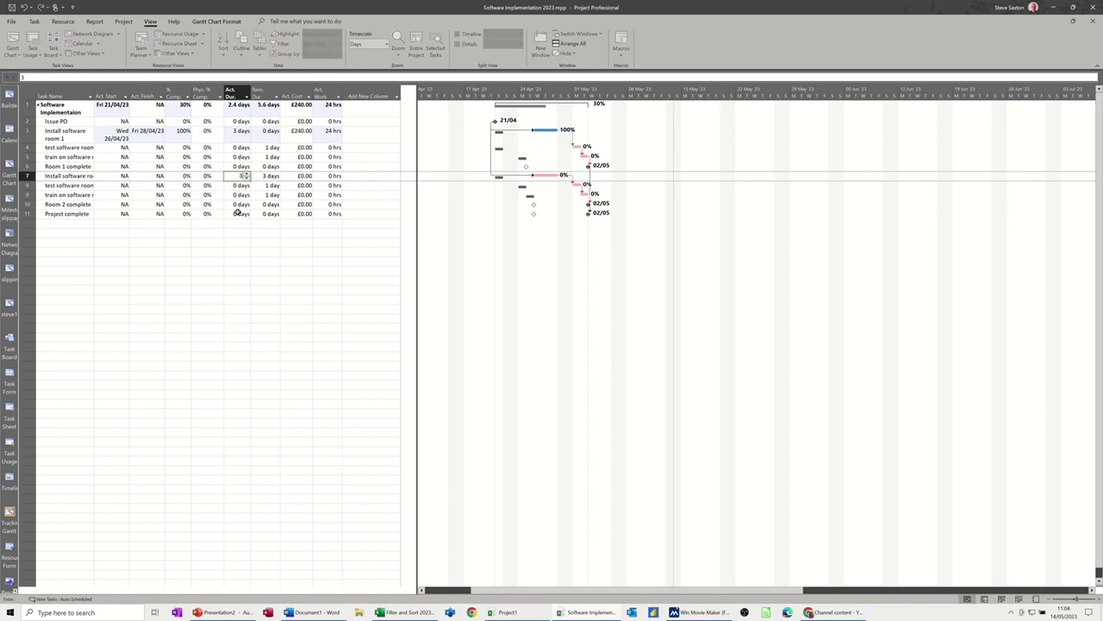
left_click(237, 212)
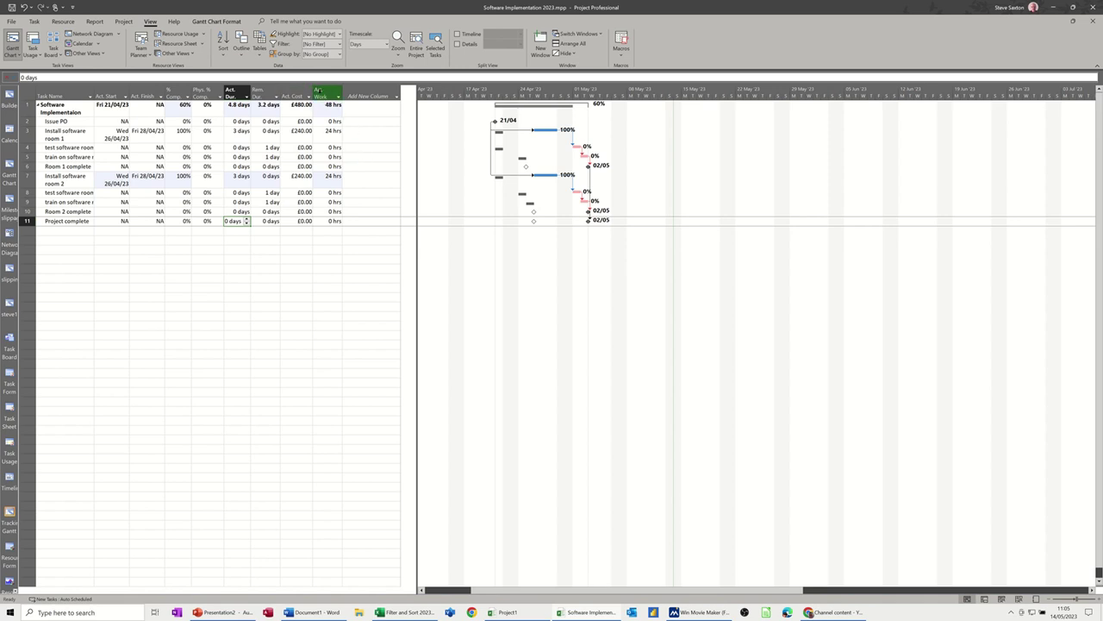
right_click(318, 90)
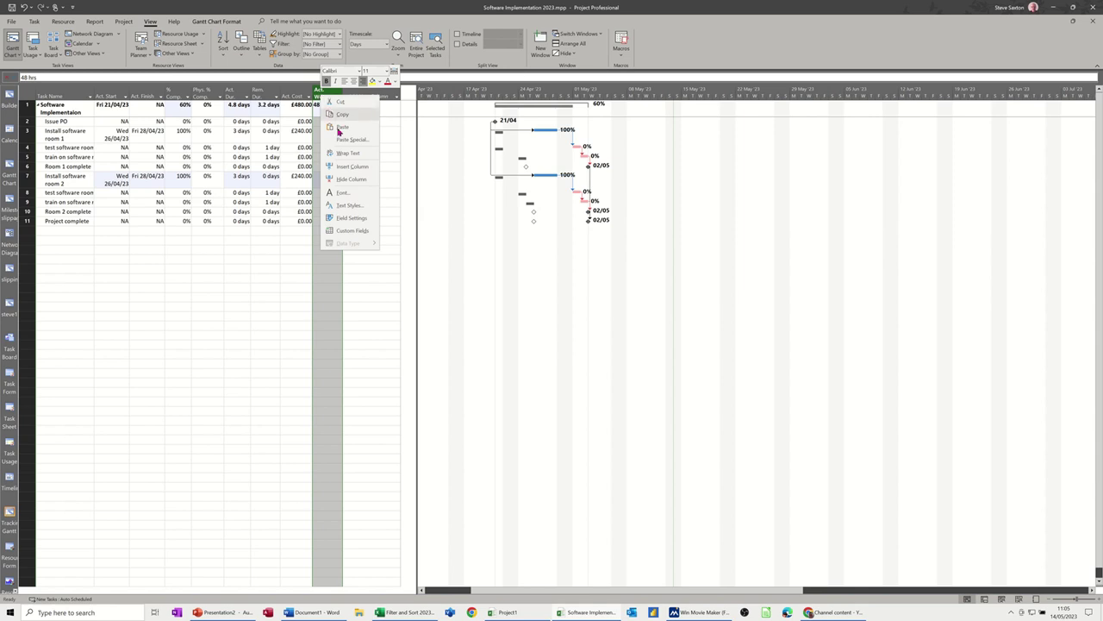
In Custom Fields, rename the Text1 task field to 'Budget Status'
left_click(348, 230)
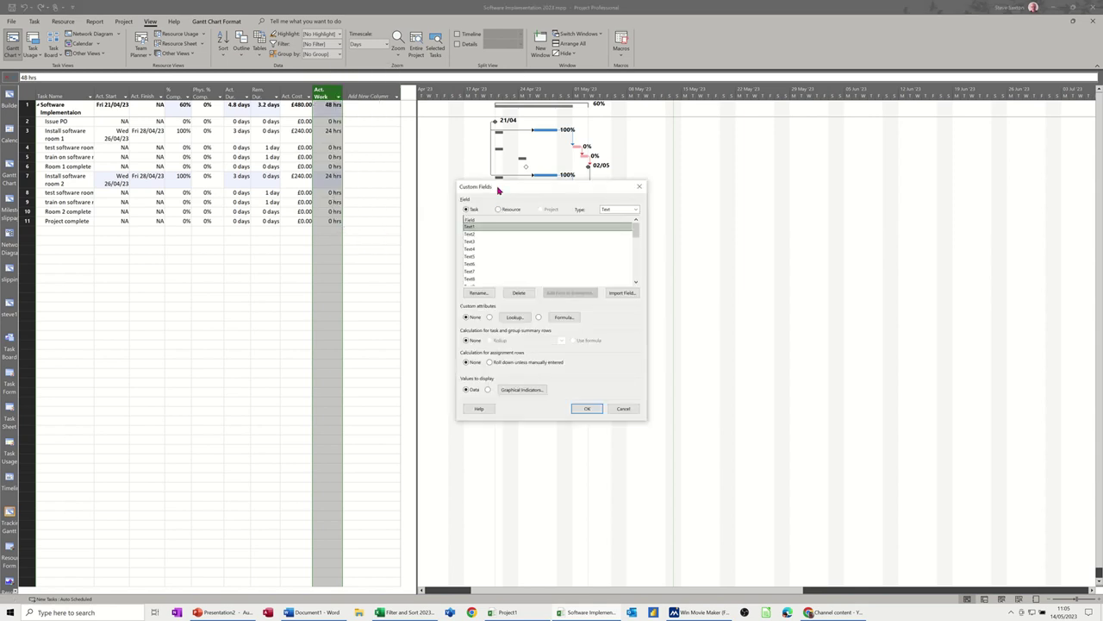
left_click_drag(498, 189, 336, 188)
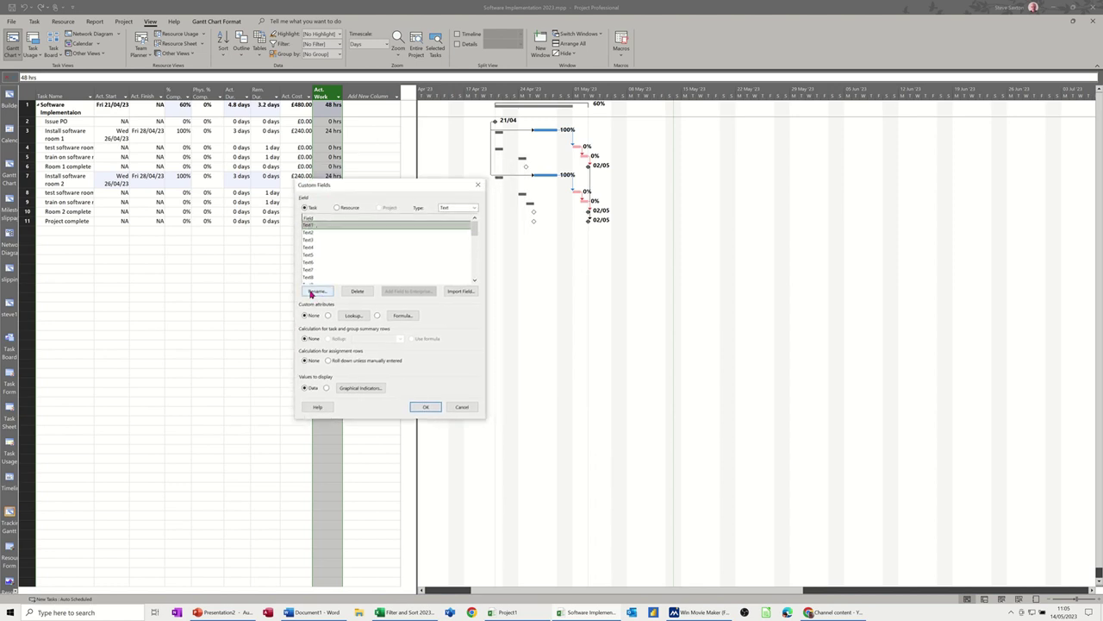
left_click(316, 291)
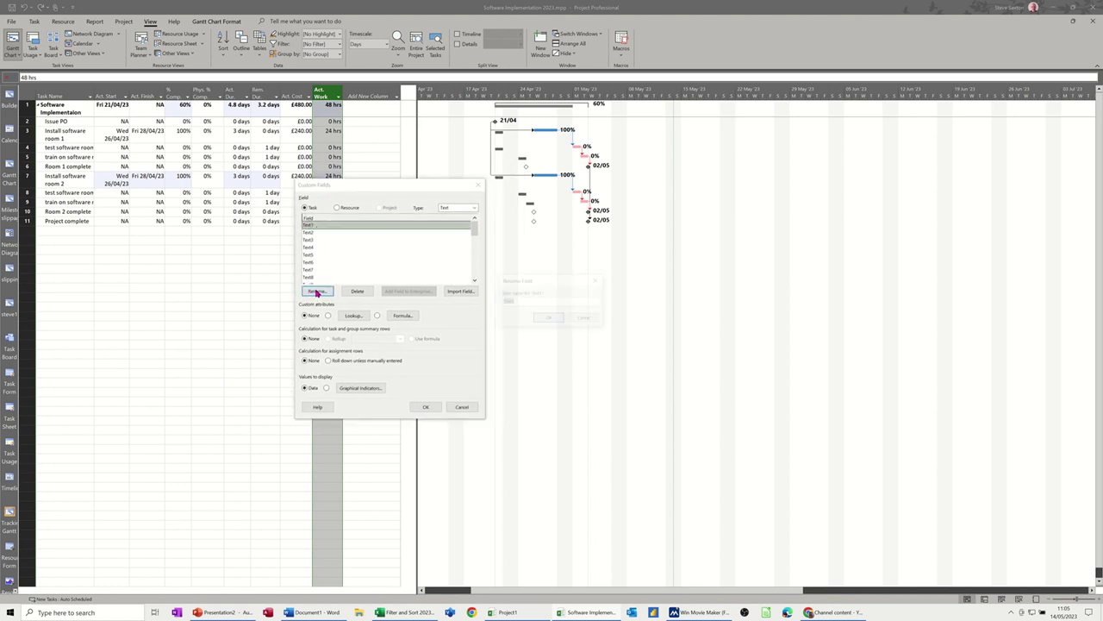
type("Status")
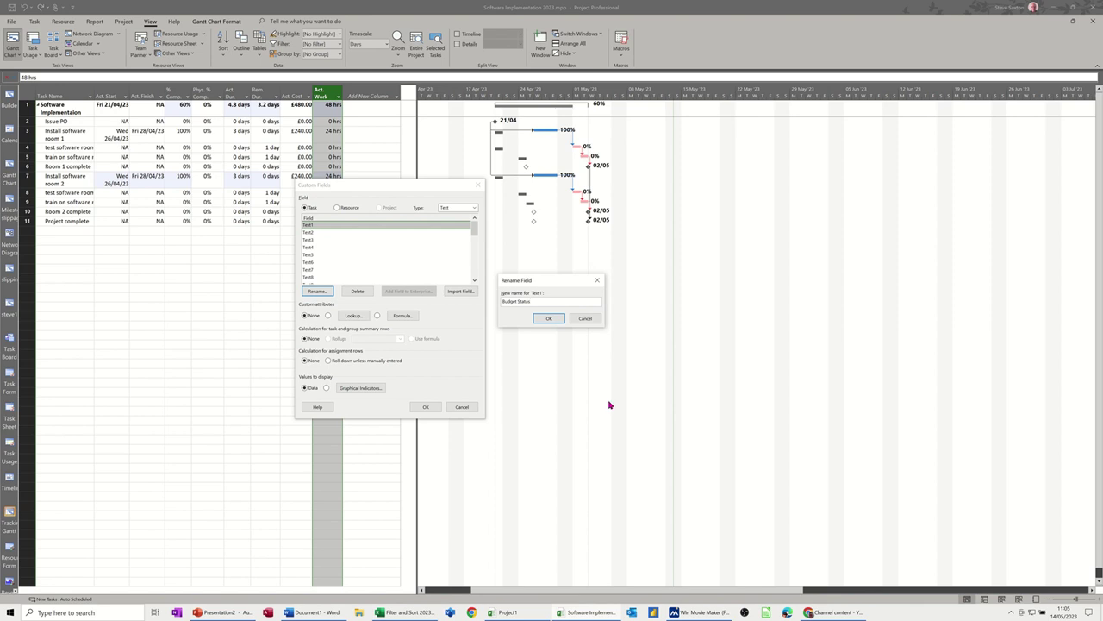
left_click(546, 319)
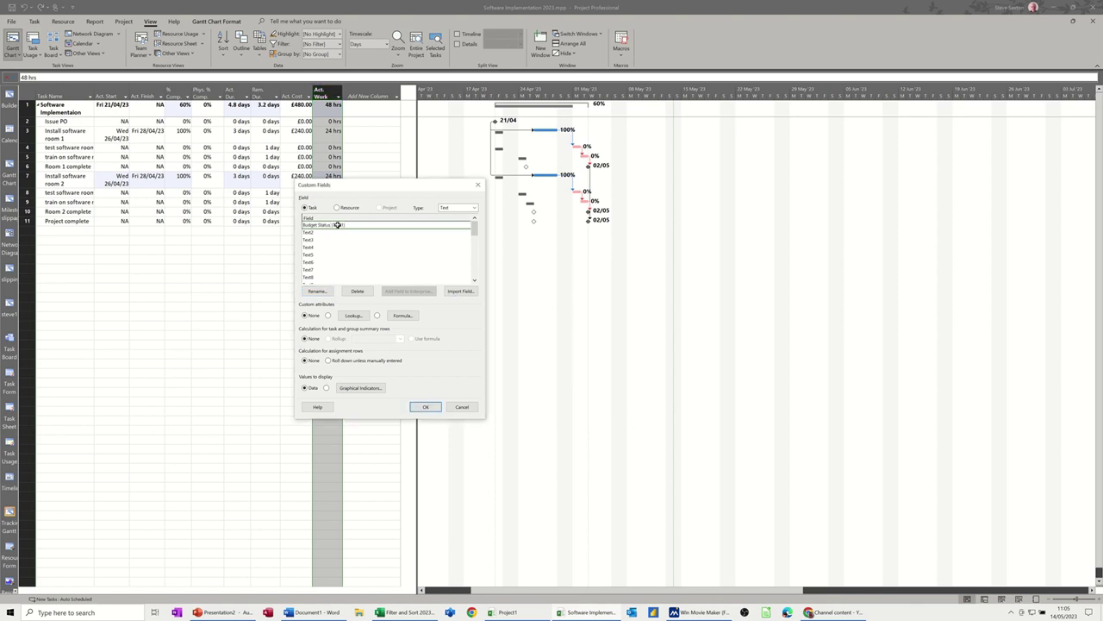
Start the Budget Status formula with an IIf function, clearing its placeholder arguments
left_click(401, 316)
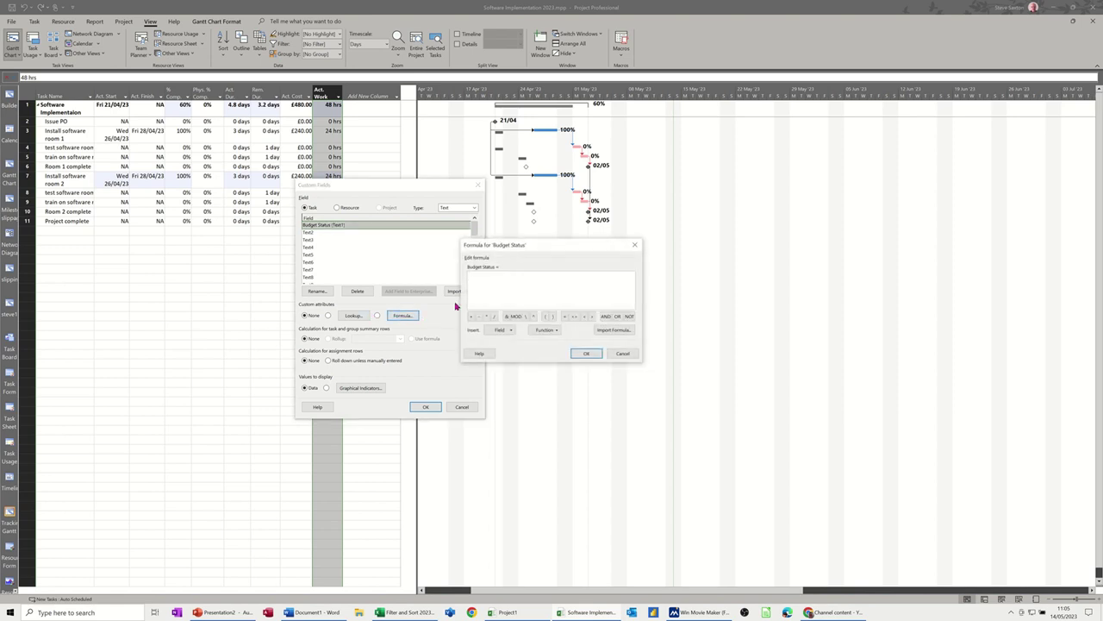
left_click(546, 331)
mouse_move(556, 363)
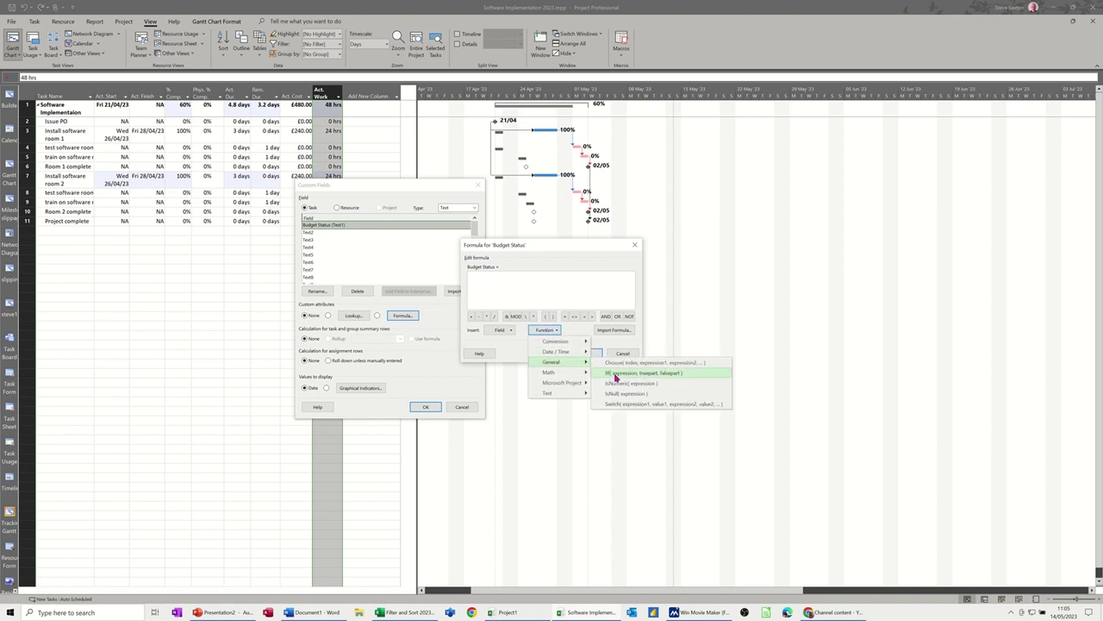
left_click(616, 376)
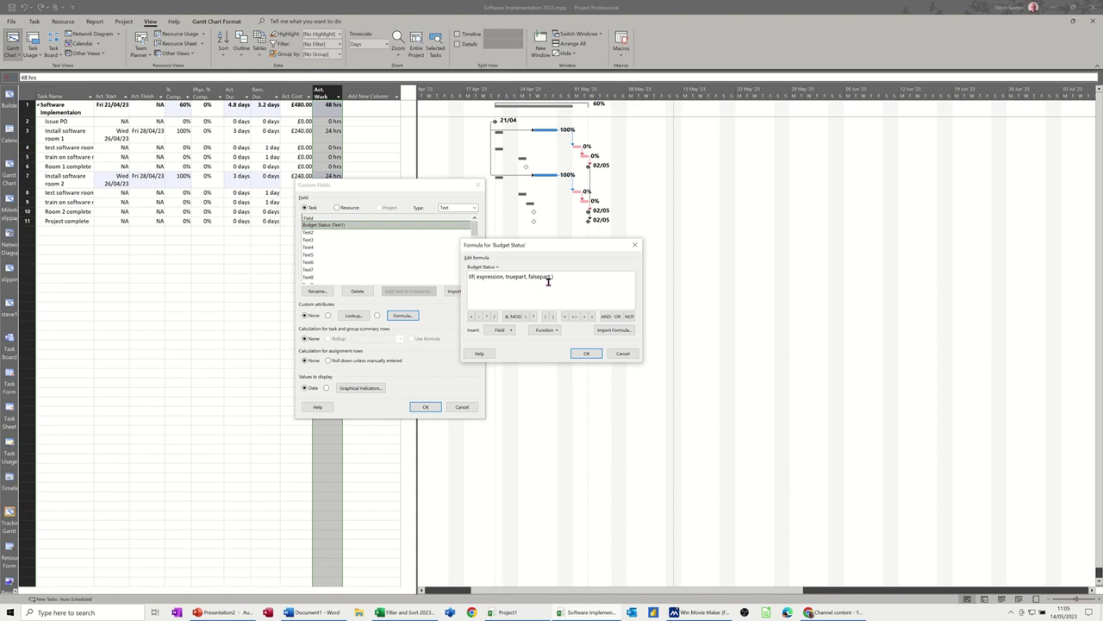
left_click_drag(552, 276, 479, 276)
key("Delete")
Complete IIf([Actual Cost] > [Baseline Cost], "Over Budget","Within Budget") and confirm the formula
left_click(510, 334)
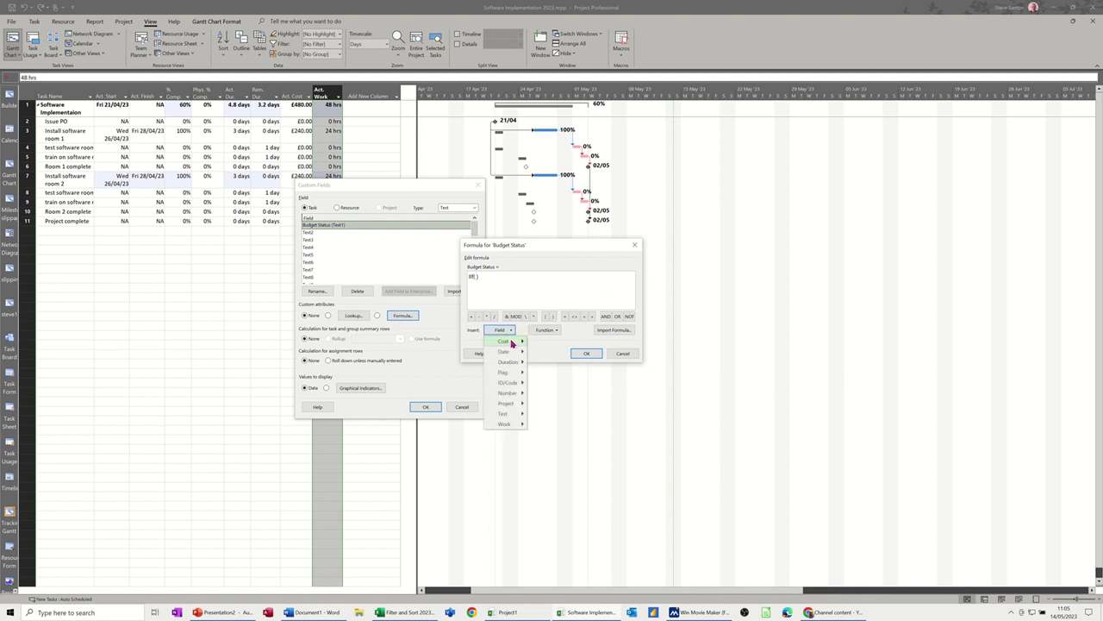
mouse_move(512, 343)
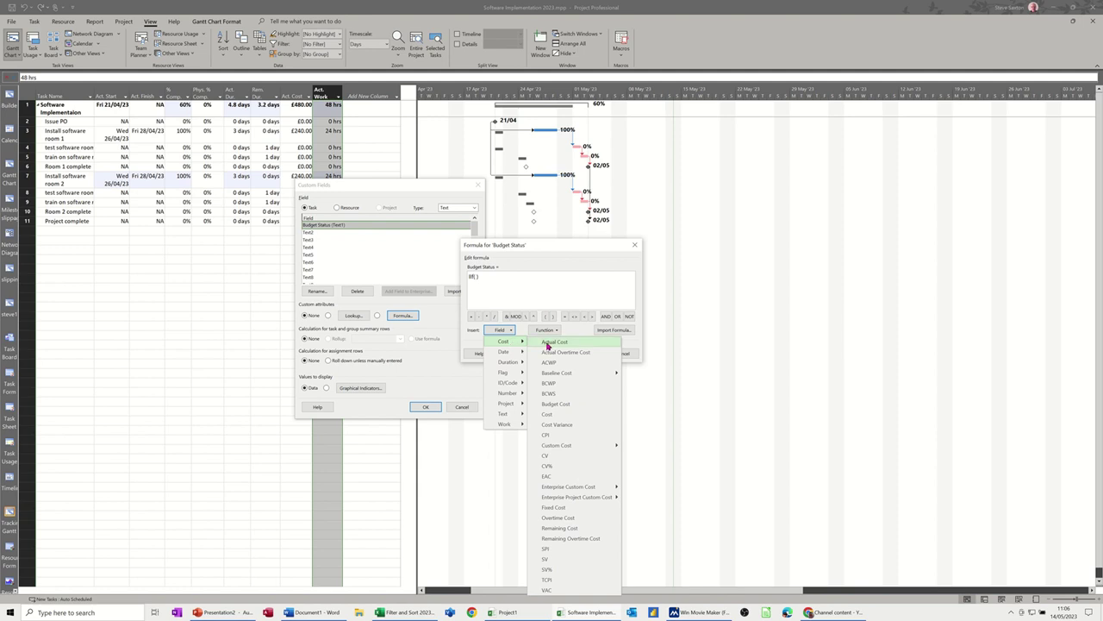
left_click(547, 342)
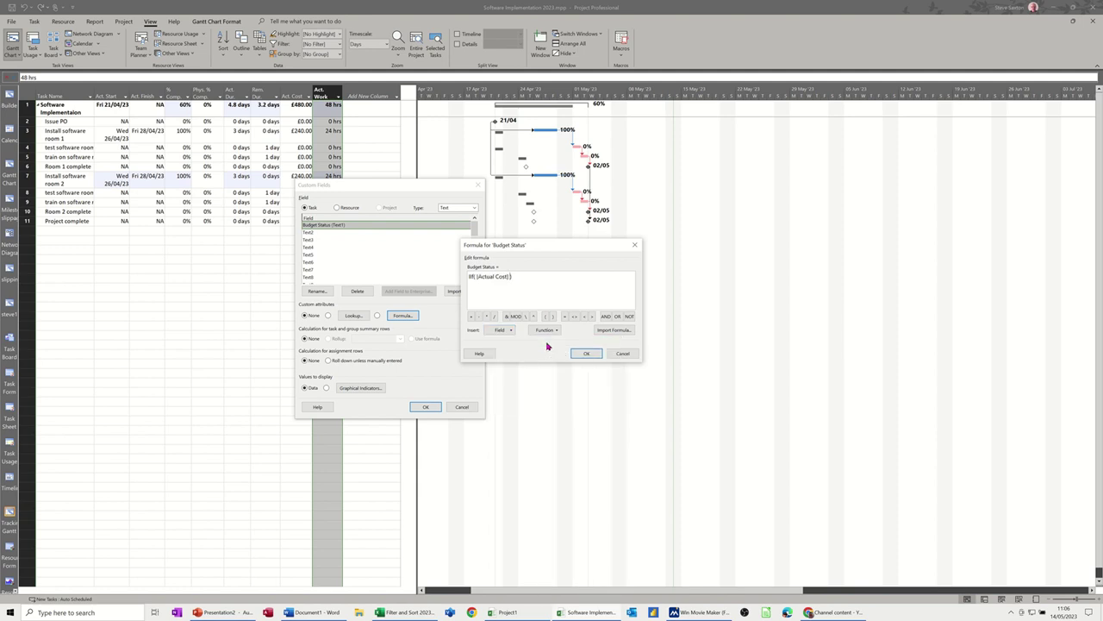
type(">")
left_click(507, 330)
mouse_move(517, 344)
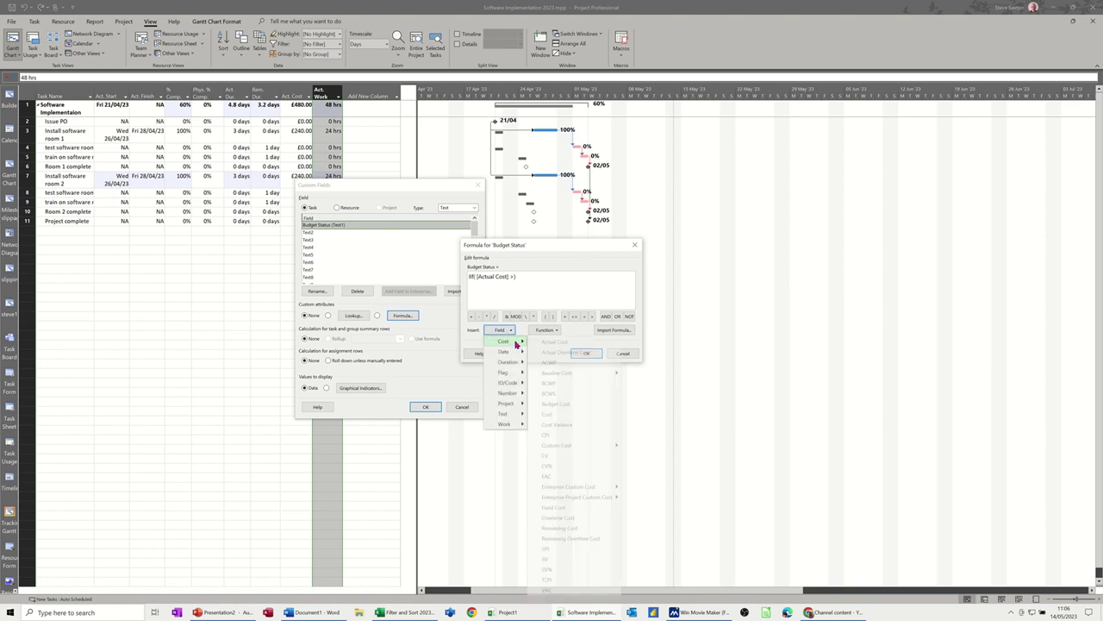
mouse_move(579, 376)
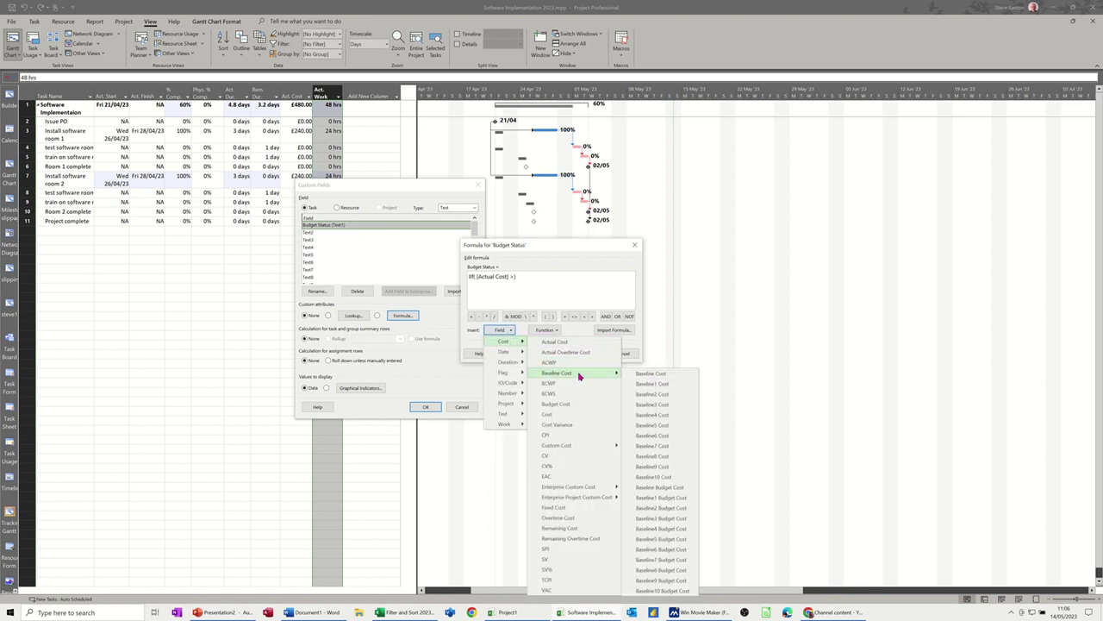
left_click(658, 375)
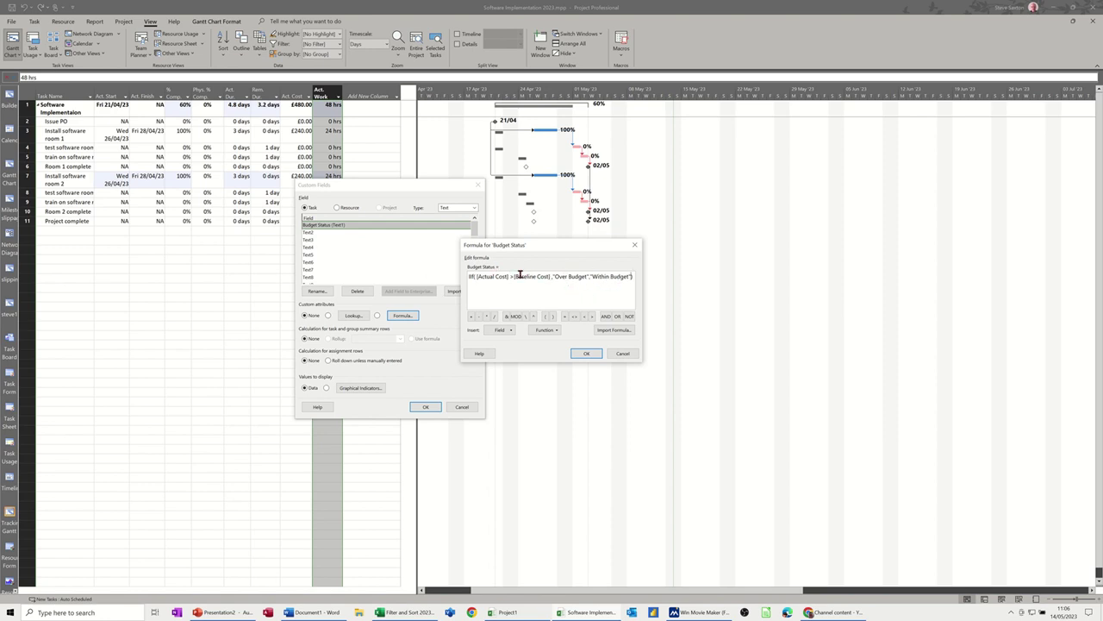
left_click(586, 356)
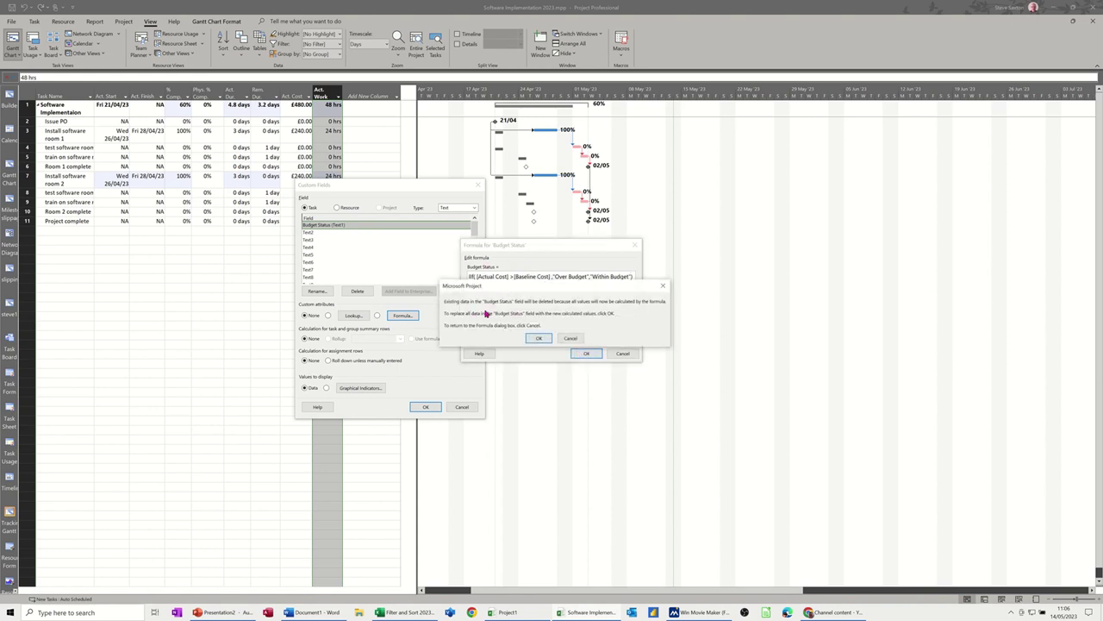
Accept replacing existing data with calculated values and close Custom Fields
left_click(537, 341)
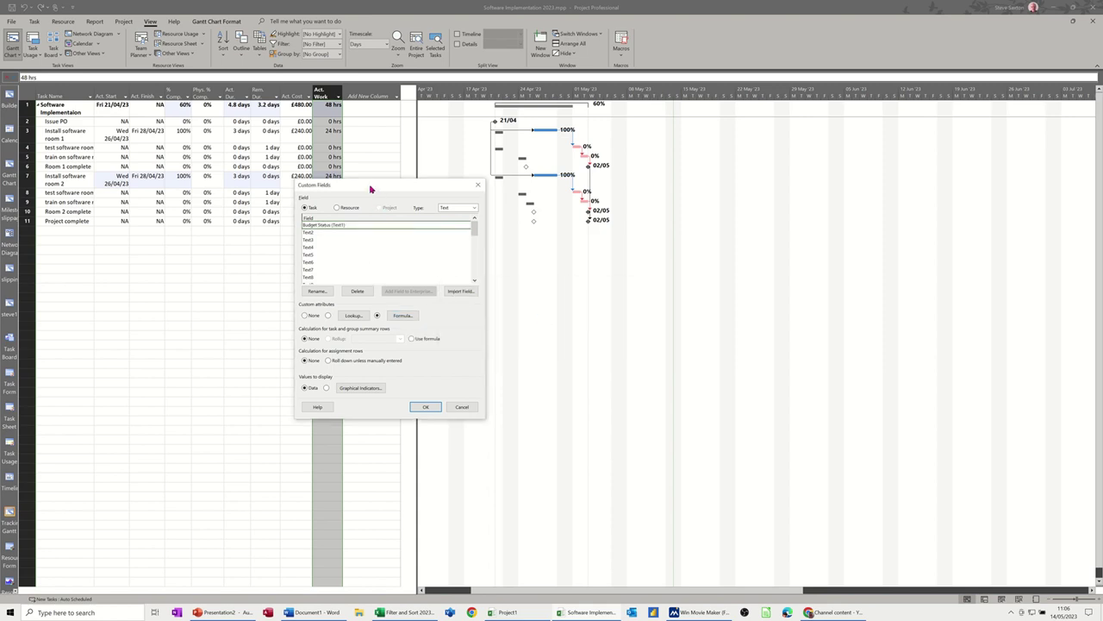
left_click_drag(376, 185, 447, 196)
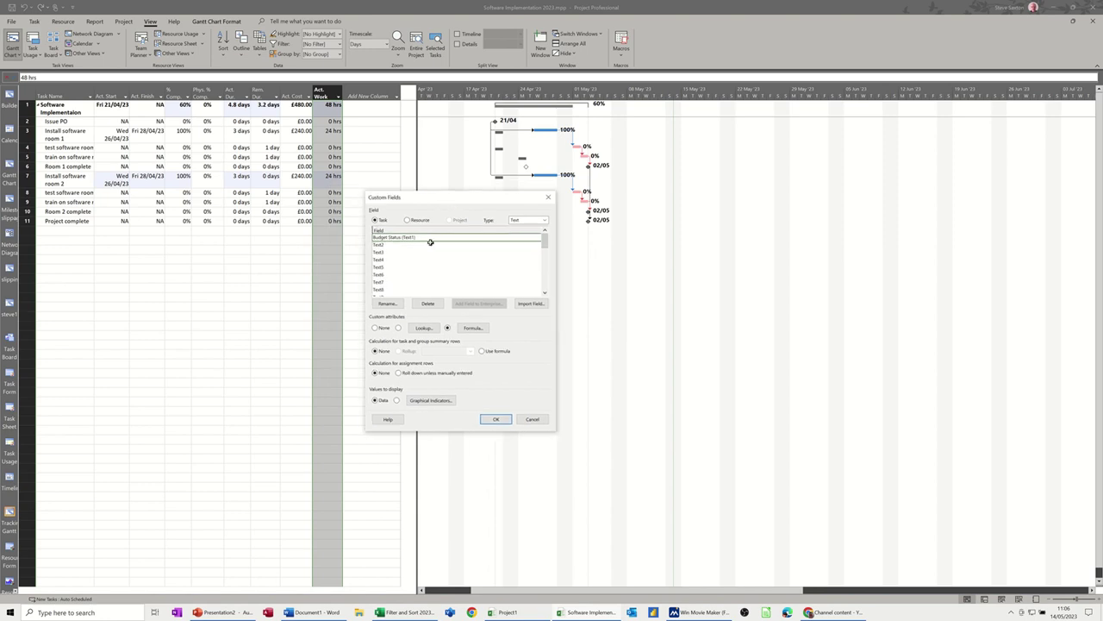
left_click(491, 419)
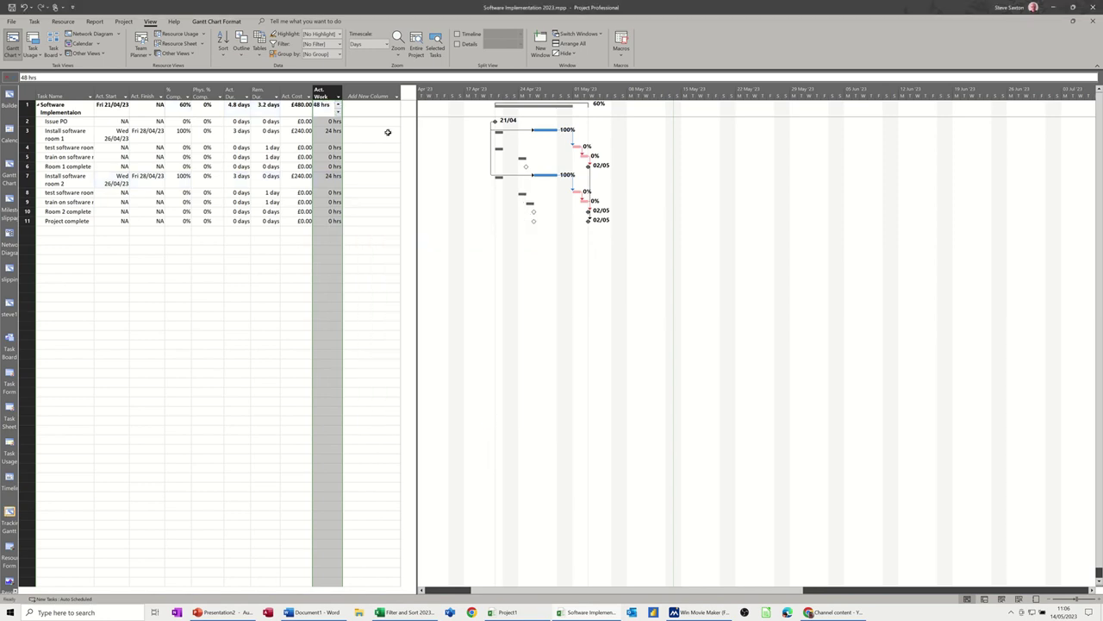
Add Text1 (Budget Status) as a new column in the Tracking table
left_click(364, 100)
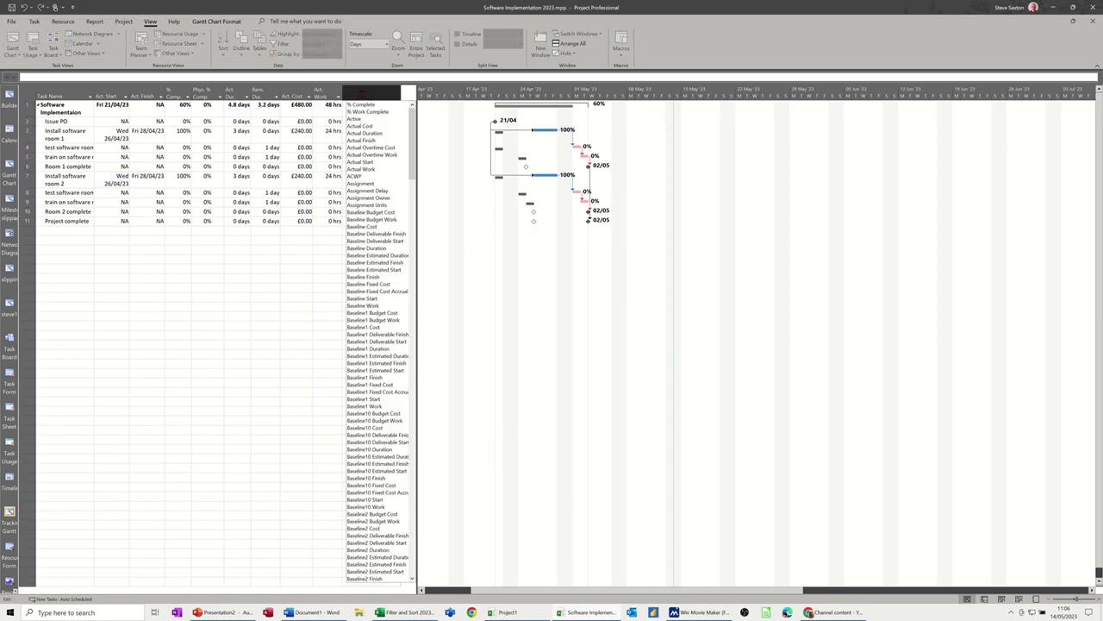
type("task Calendar")
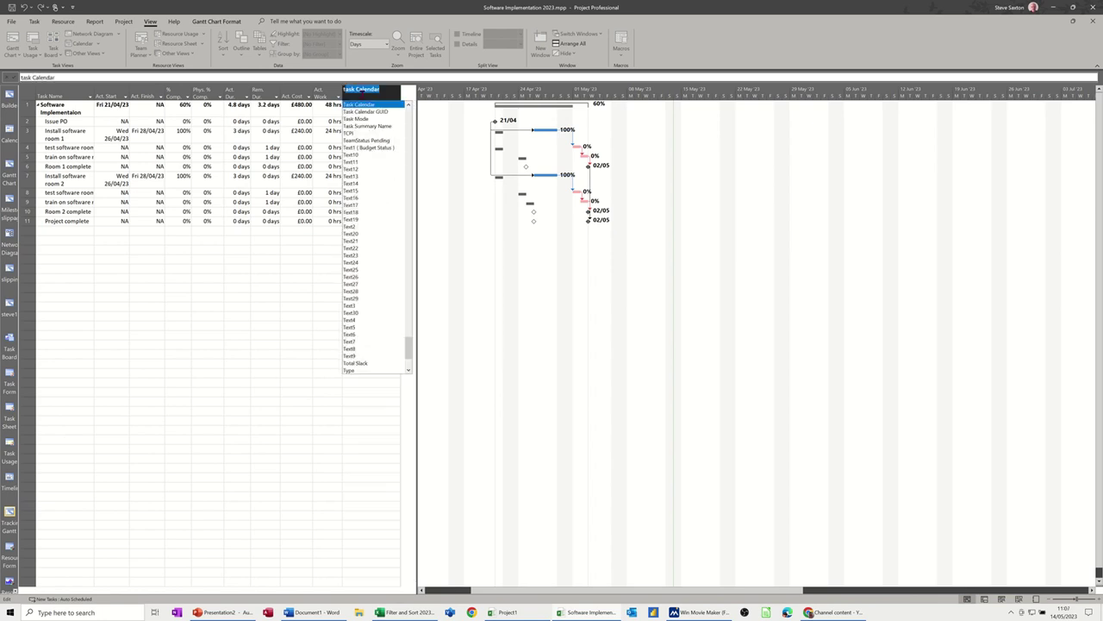
left_click(362, 148)
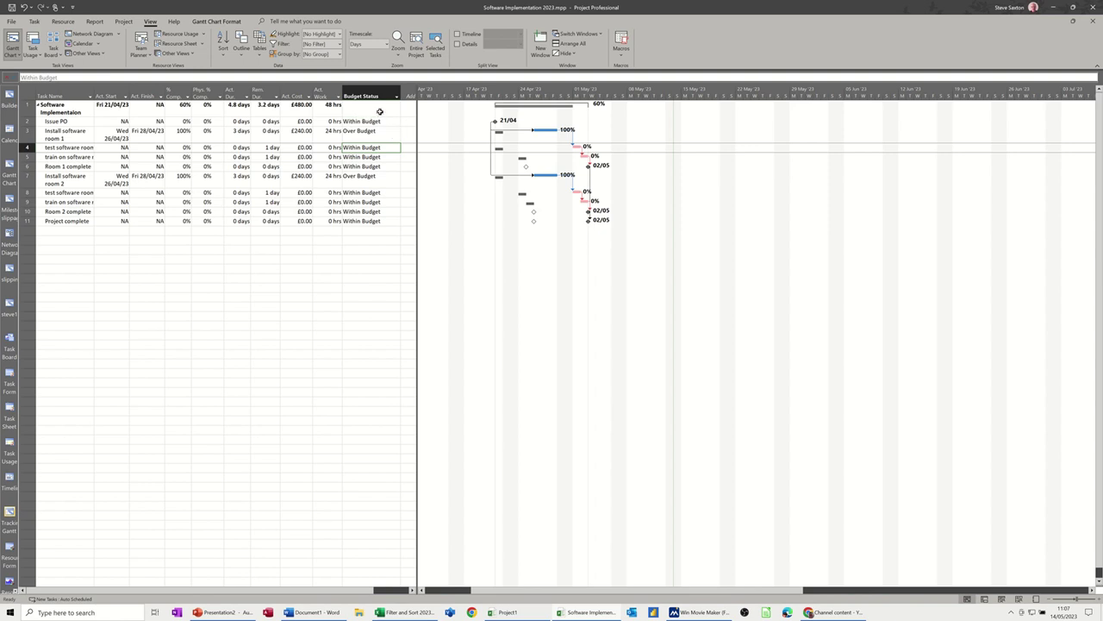
left_click(372, 96)
Open the Graphical Indicators settings for the Budget Status field
right_click(373, 95)
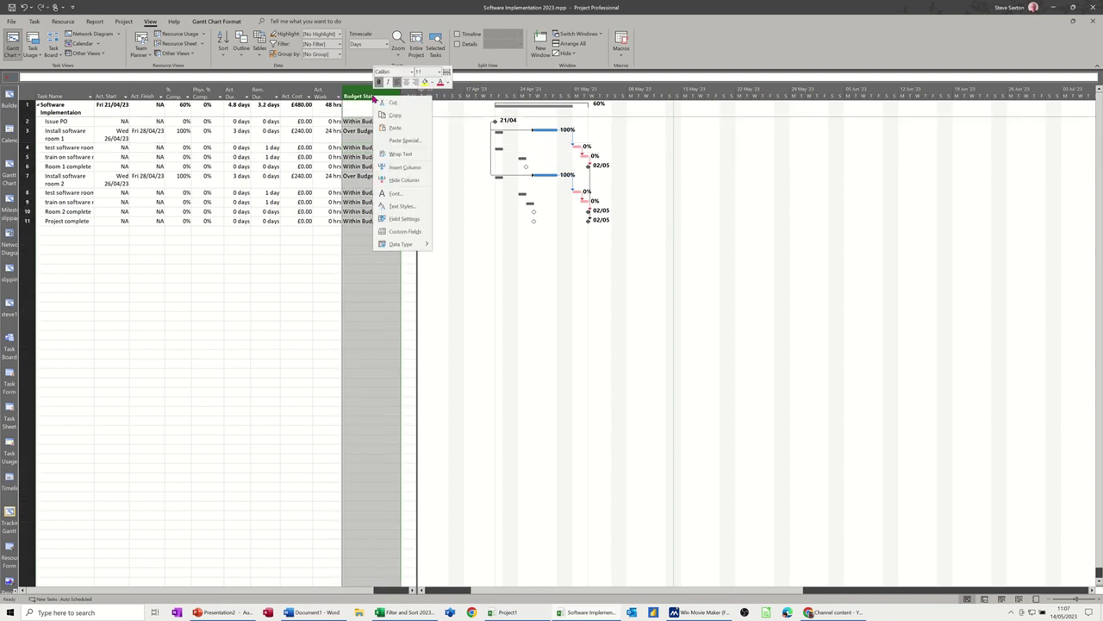
left_click(393, 233)
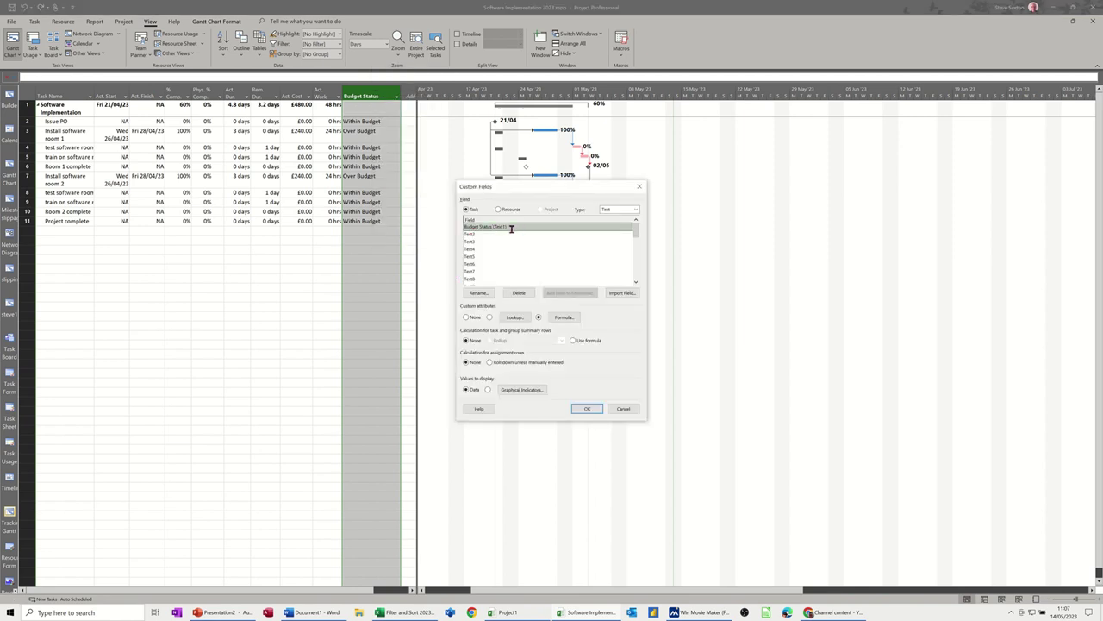
left_click(520, 390)
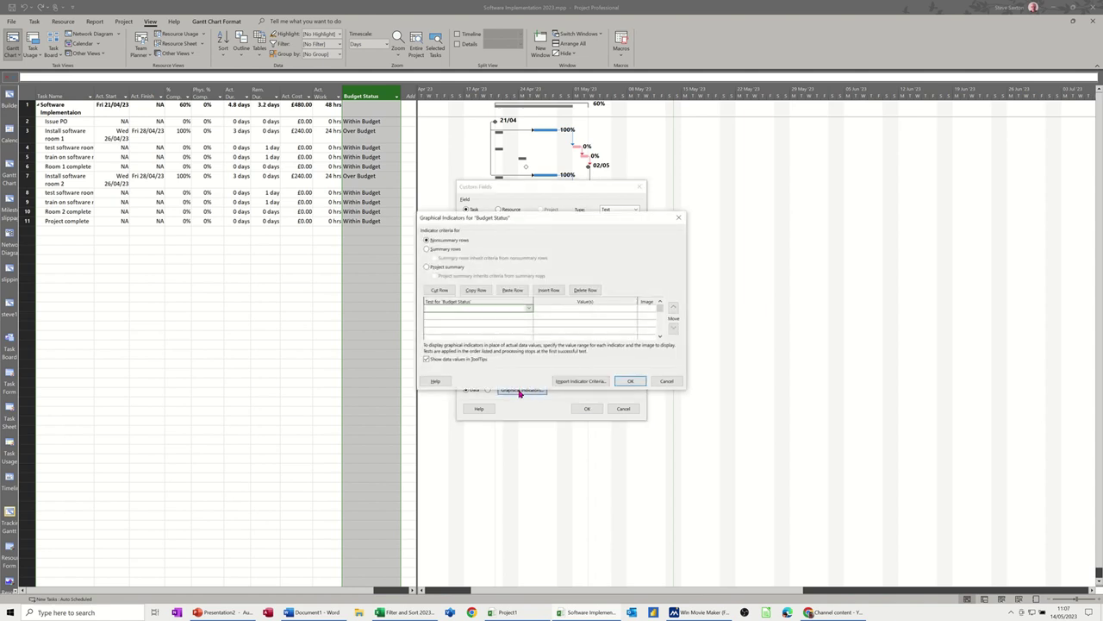
Set the first two indicator tests to 'equals' and begin the Within Budget value
left_click(529, 309)
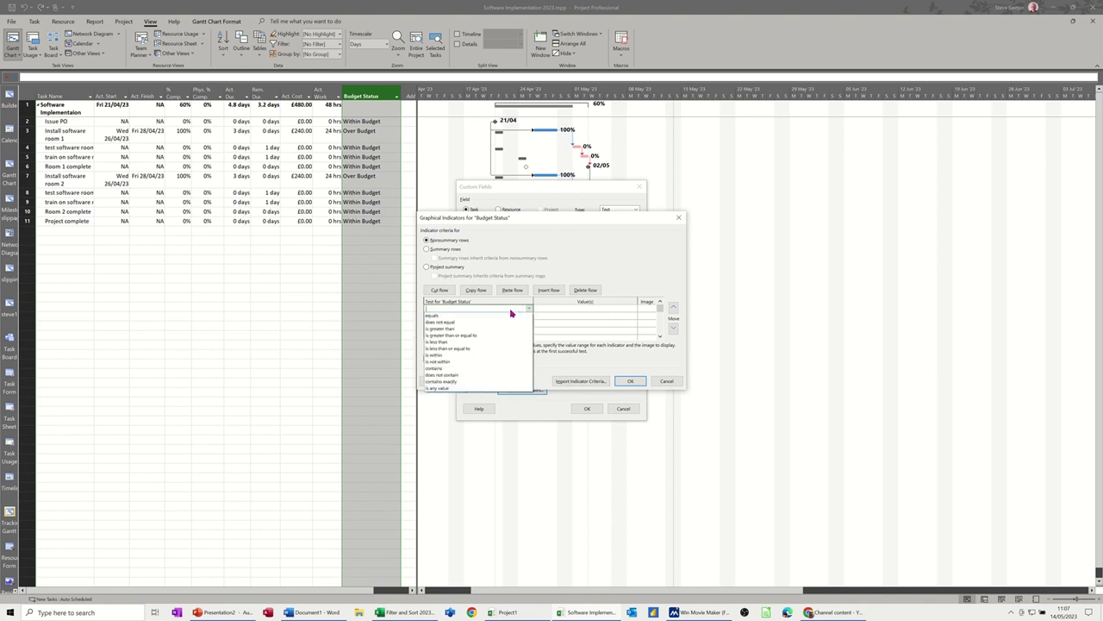
left_click(511, 316)
left_click(512, 315)
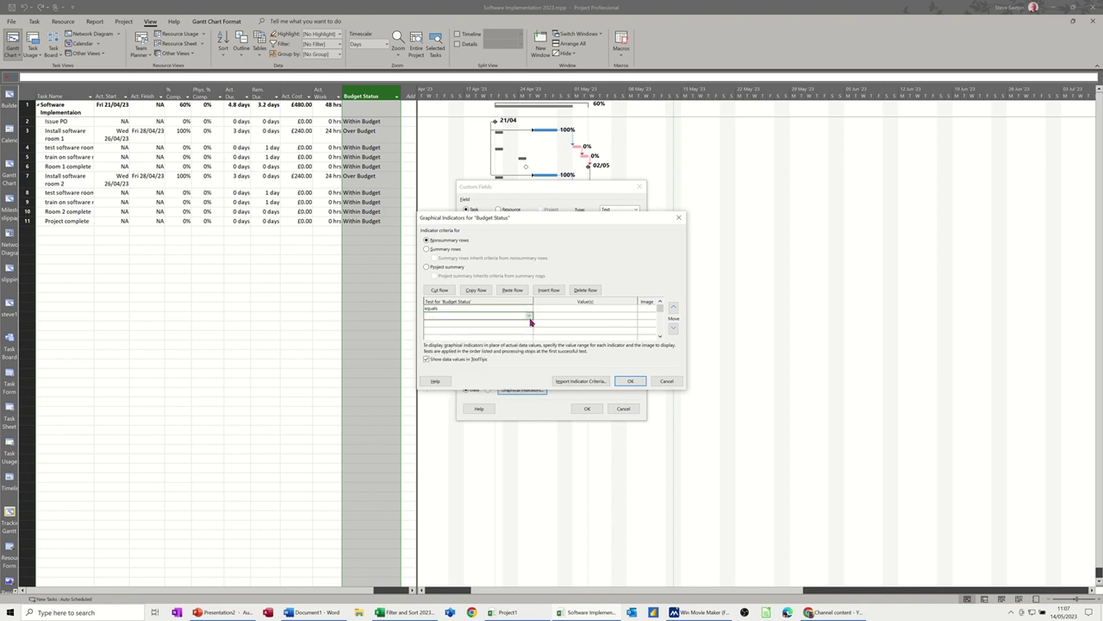
left_click(529, 317)
left_click(516, 324)
left_click(559, 307)
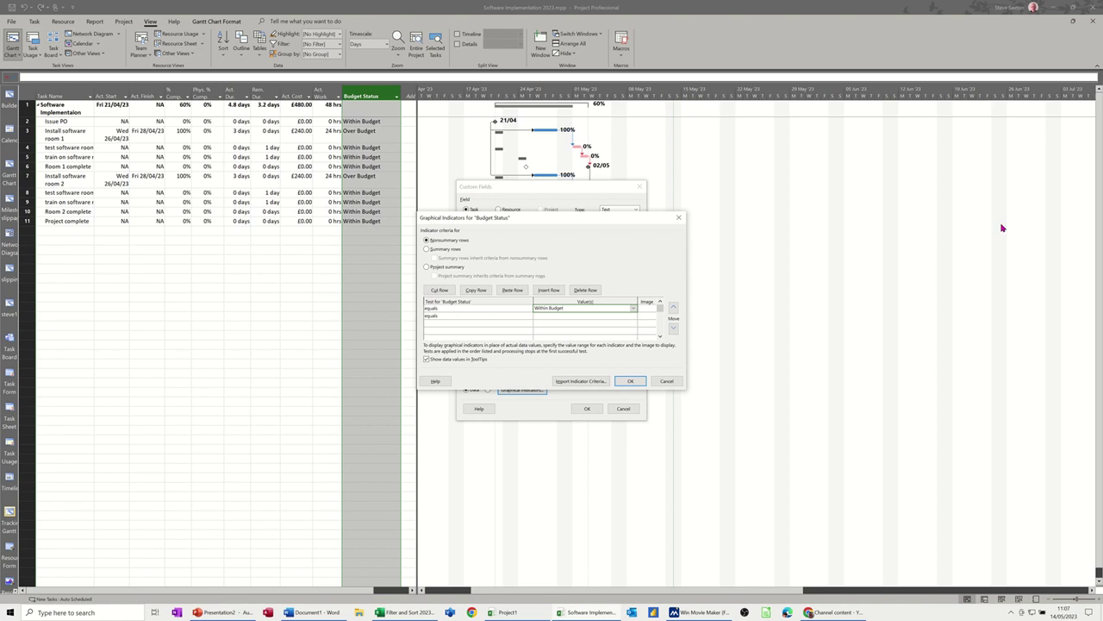
Assign a green circle image to the Within Budget indicator rule
left_click(655, 309)
left_click(655, 308)
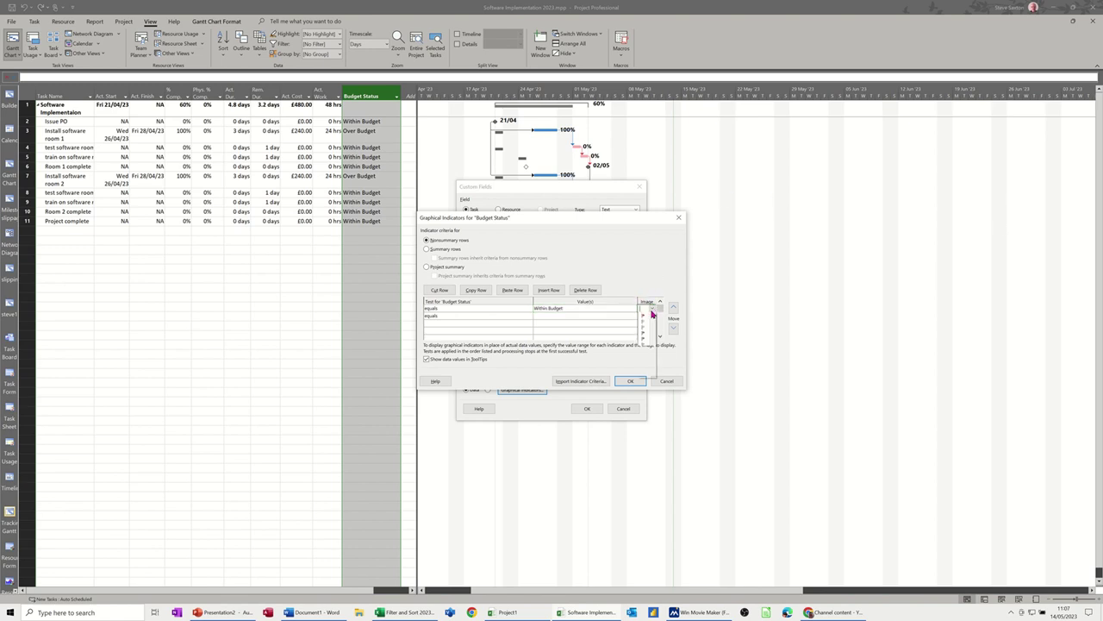
scroll(655, 354, "down", 2)
left_click_drag(655, 353, 635, 475)
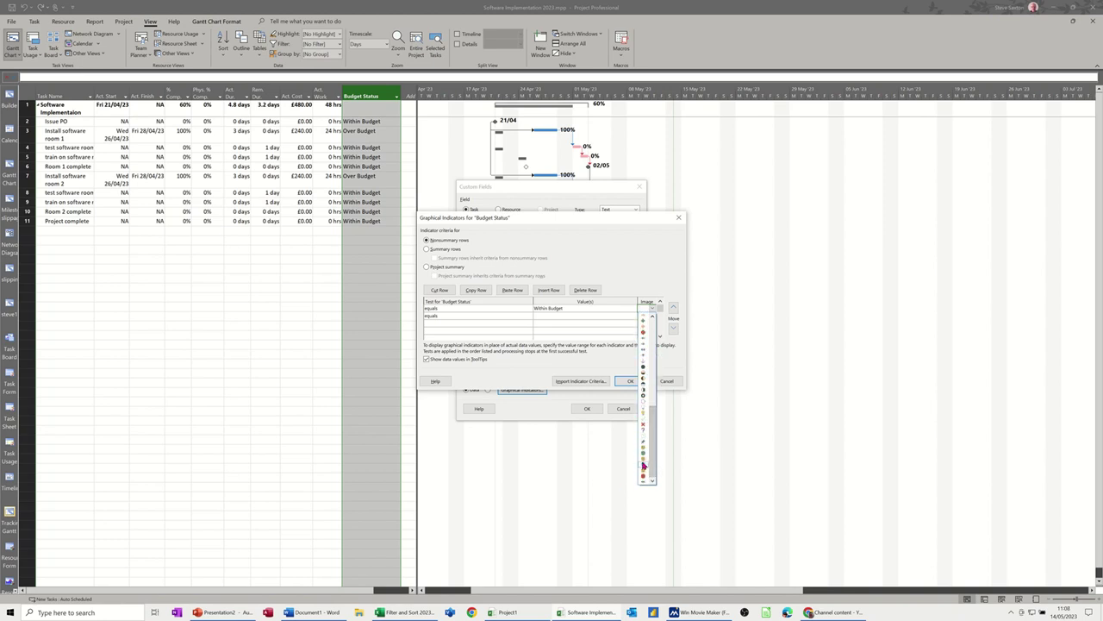
left_click(643, 455)
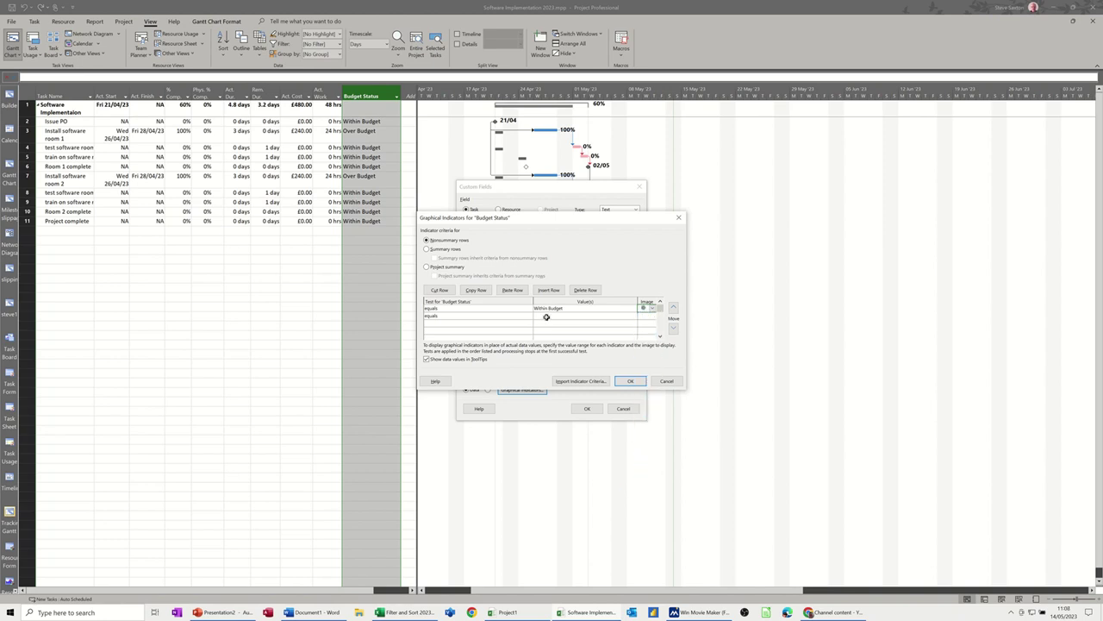
Add an equals 'Over budget' rule with a red circle image and confirm both dialogs
left_click(555, 318)
type("Over budget")
left_click(651, 316)
left_click(653, 317)
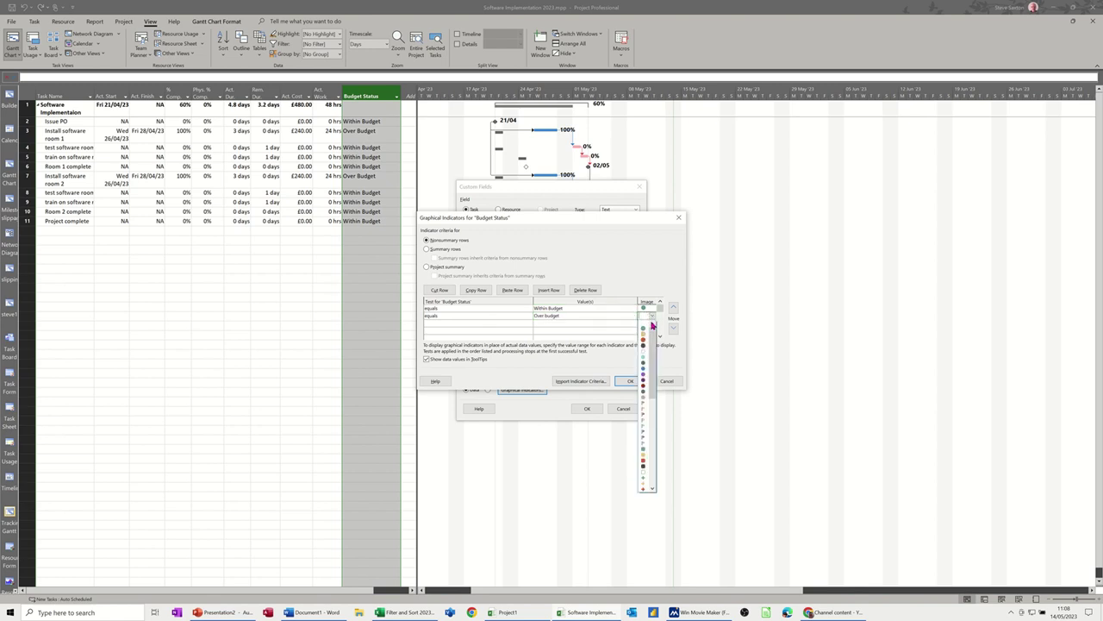
left_click_drag(652, 357, 646, 487)
left_click(645, 484)
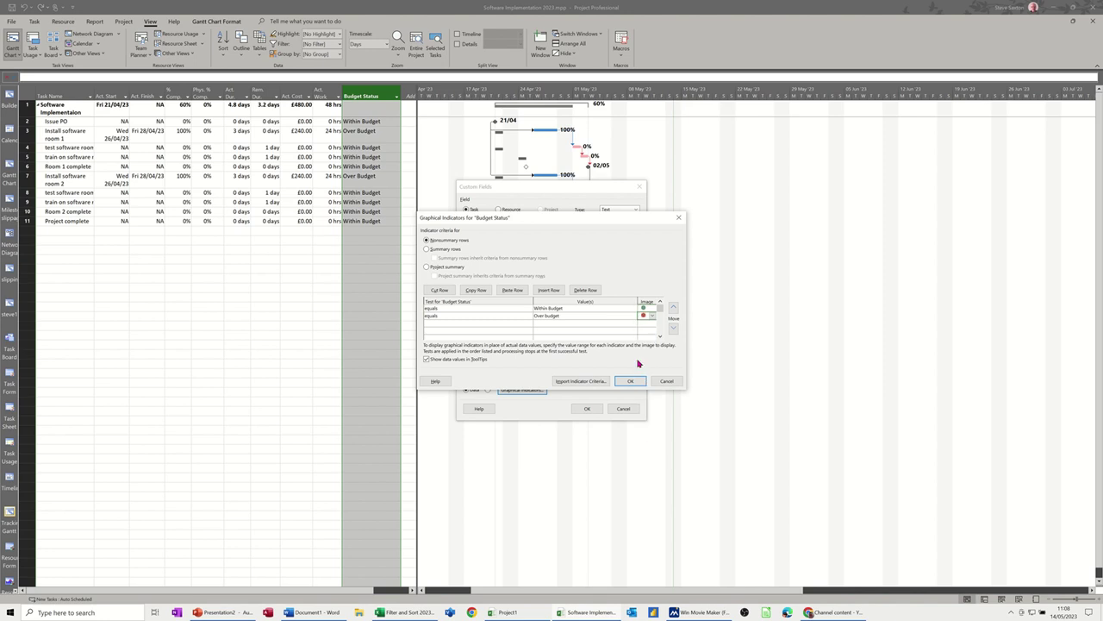
left_click(629, 381)
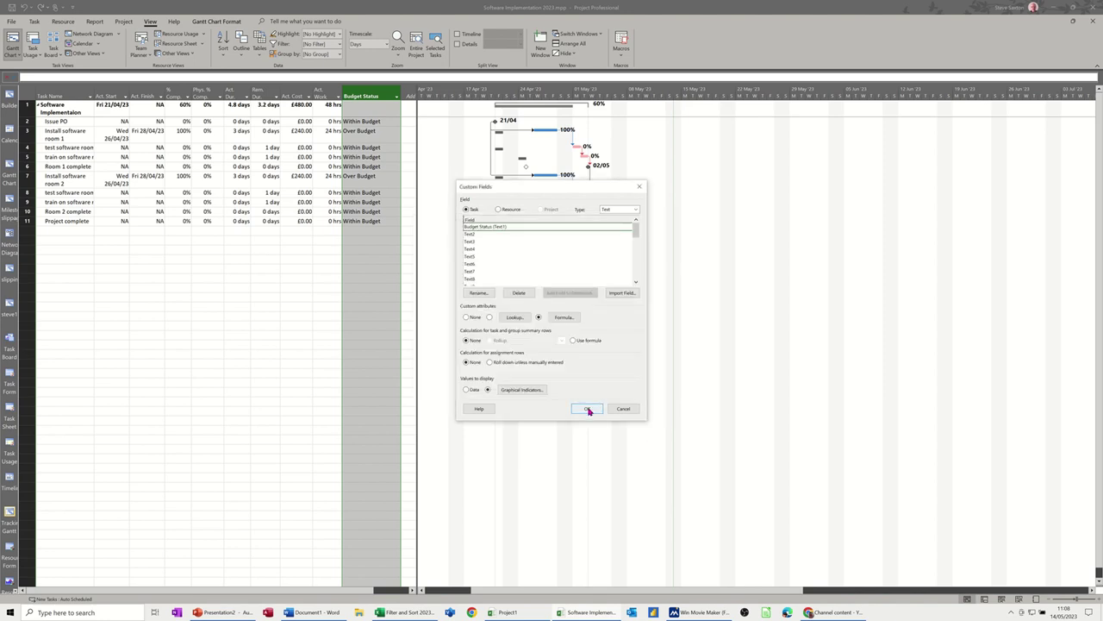
left_click(588, 407)
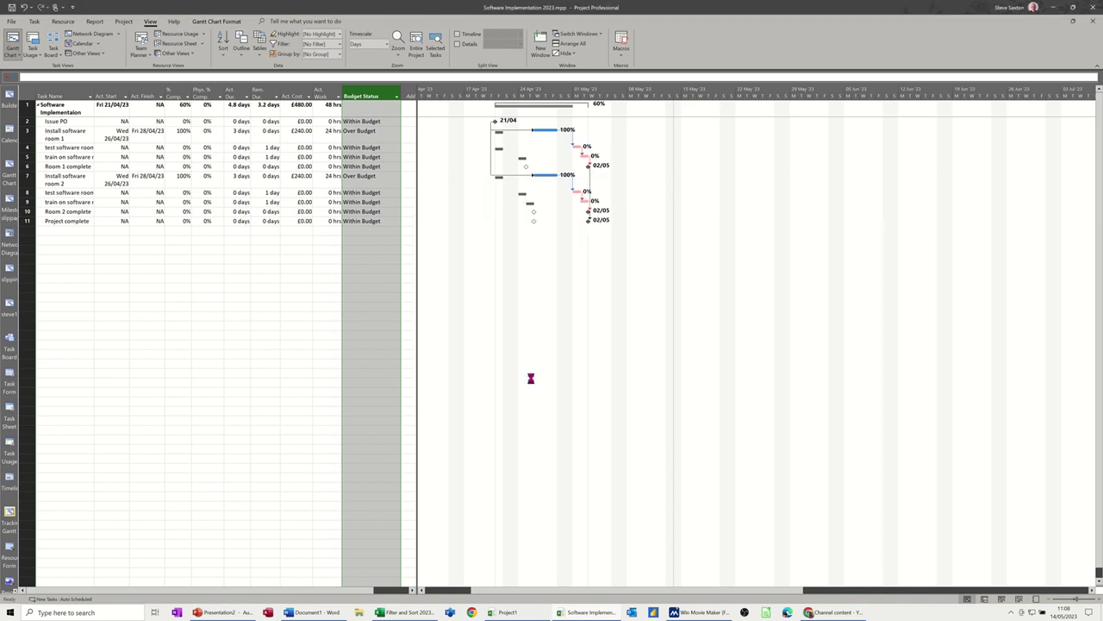
Check row 3's Budget Status value and widen the table beside the Gantt chart
left_click(363, 136)
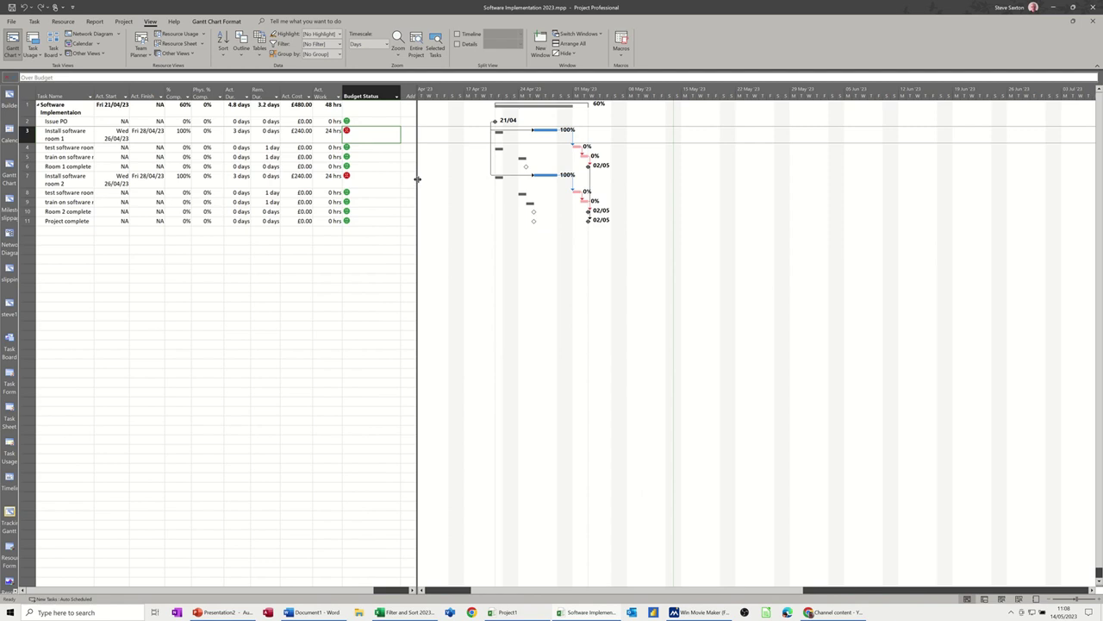
left_click_drag(416, 179, 457, 182)
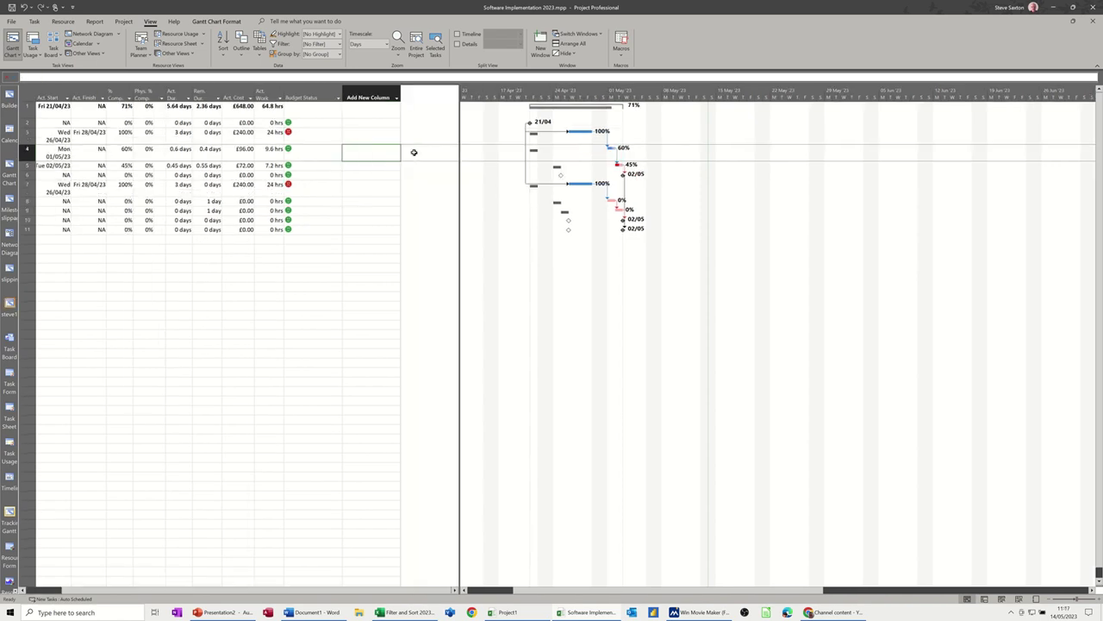
Open Custom Fields from the column header and rename Text2 to 'Status 1'
left_click(346, 91)
left_click(317, 89)
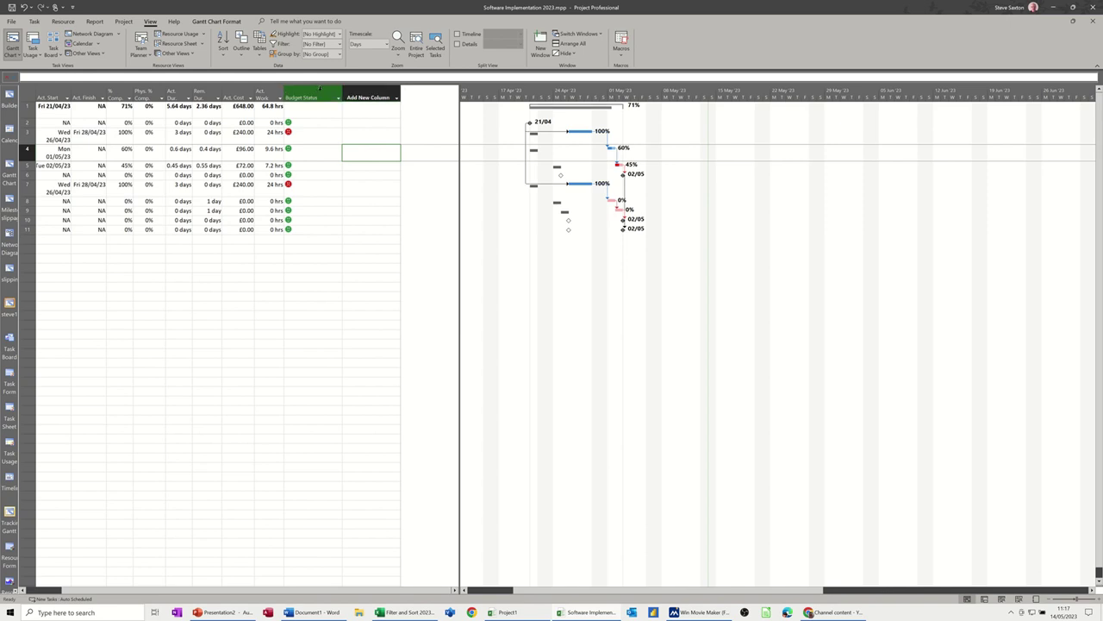
right_click(319, 88)
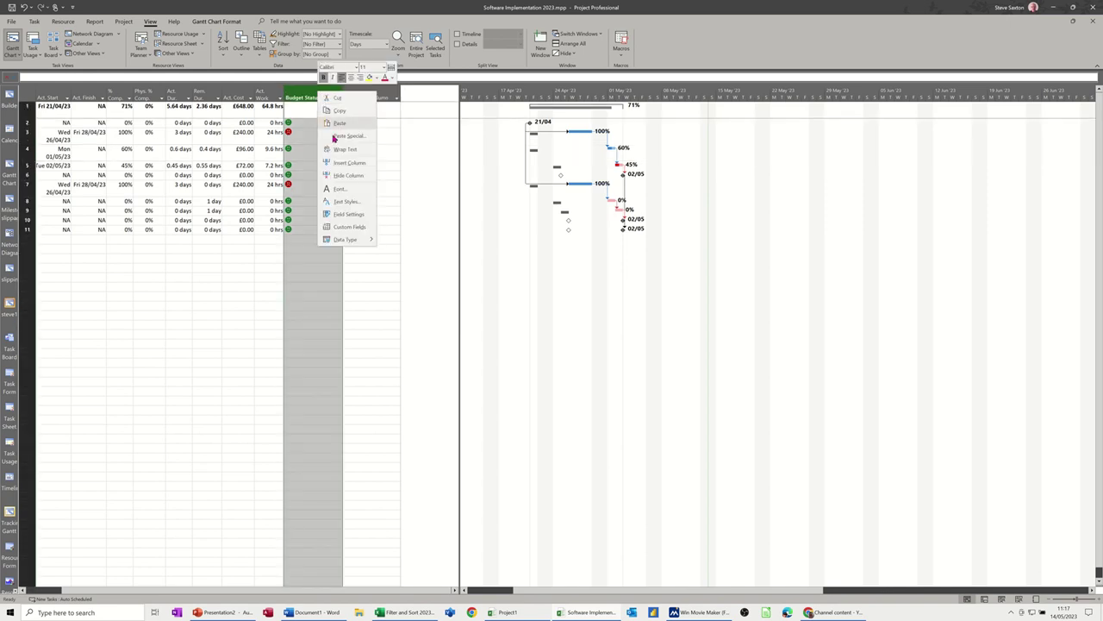
left_click(350, 227)
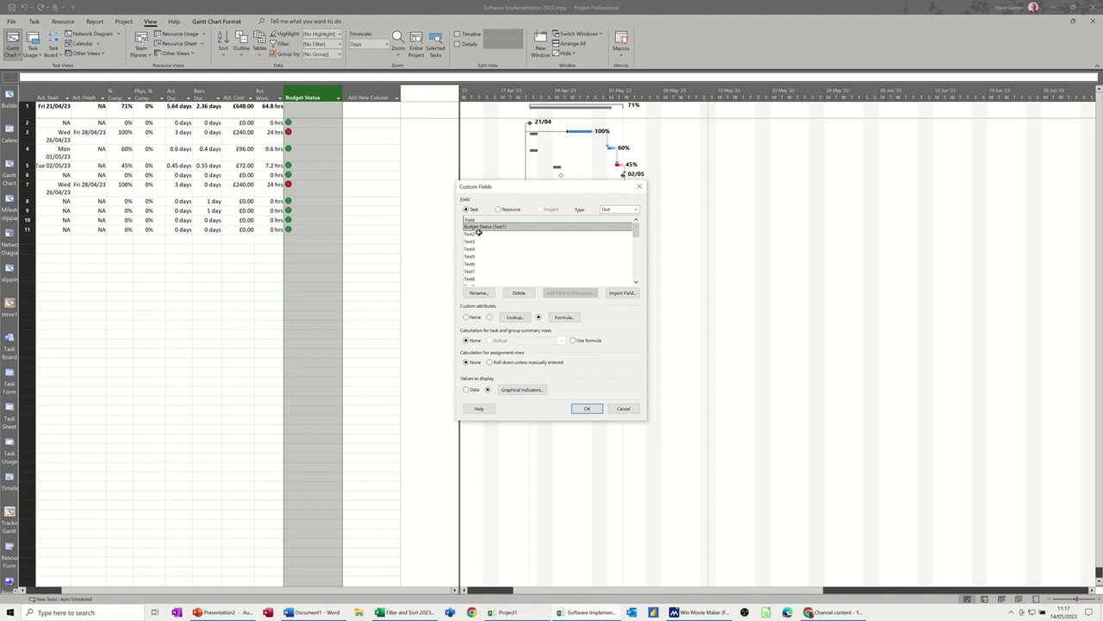
left_click(478, 234)
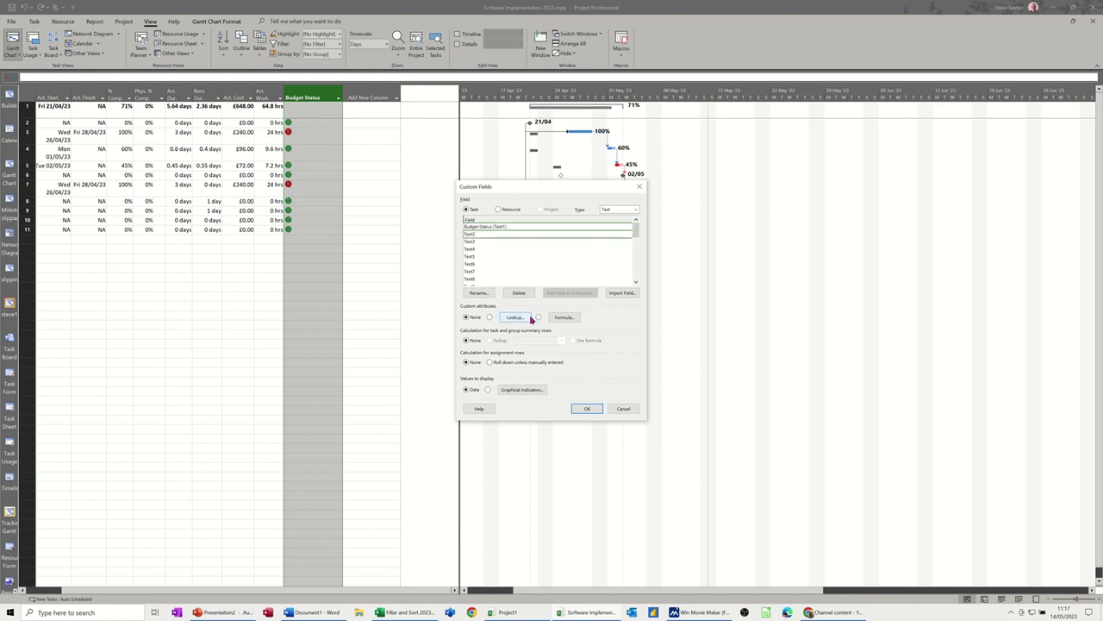
left_click(477, 293)
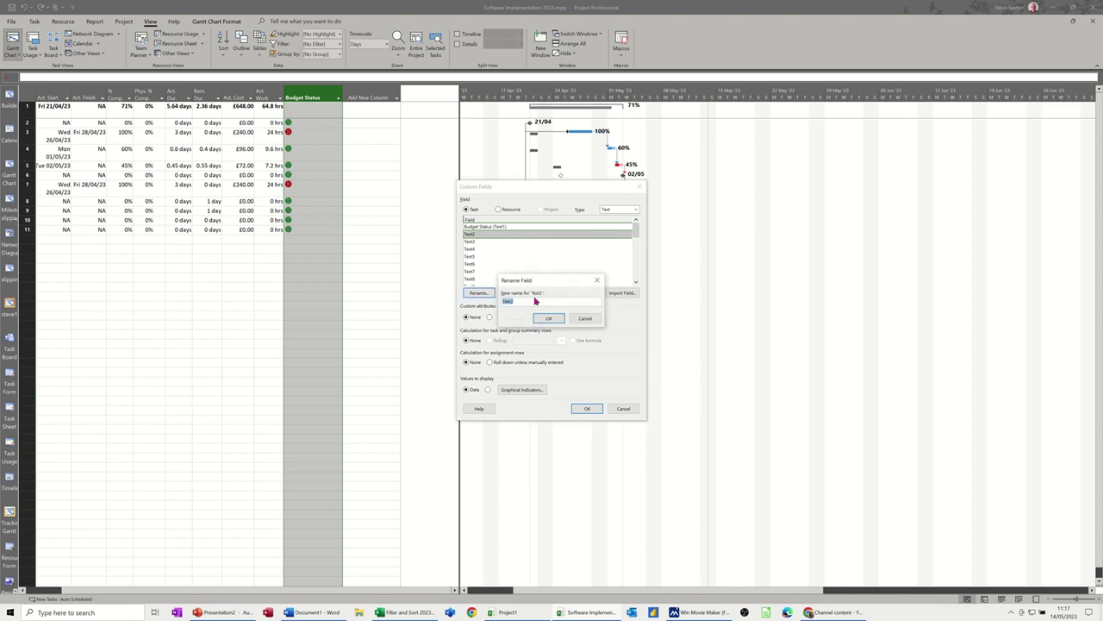
type("Status 1")
left_click(554, 319)
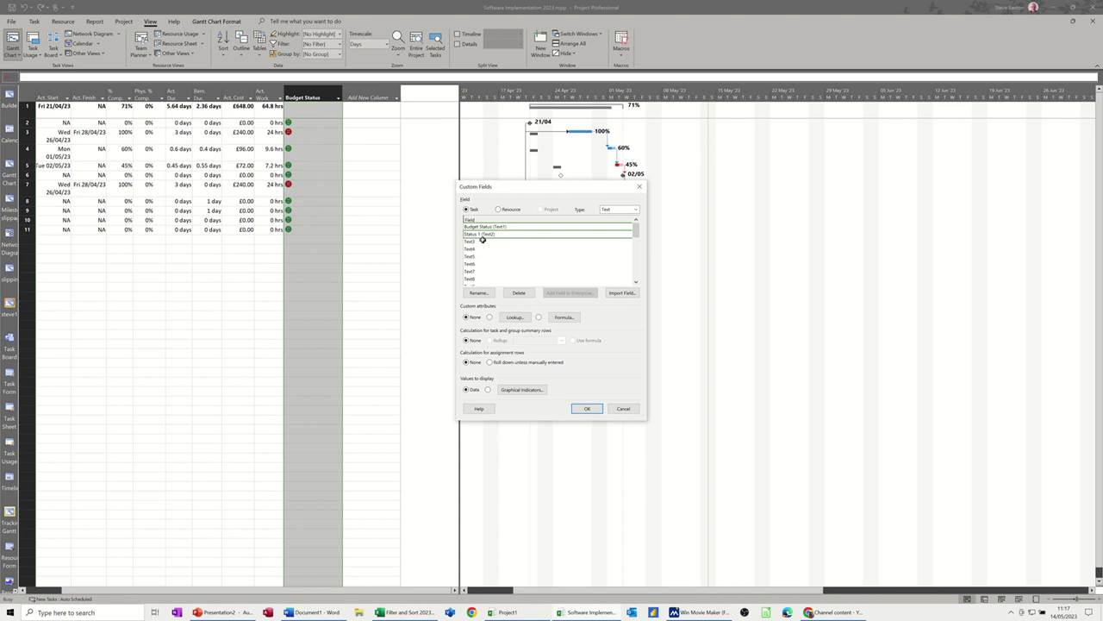
left_click(562, 318)
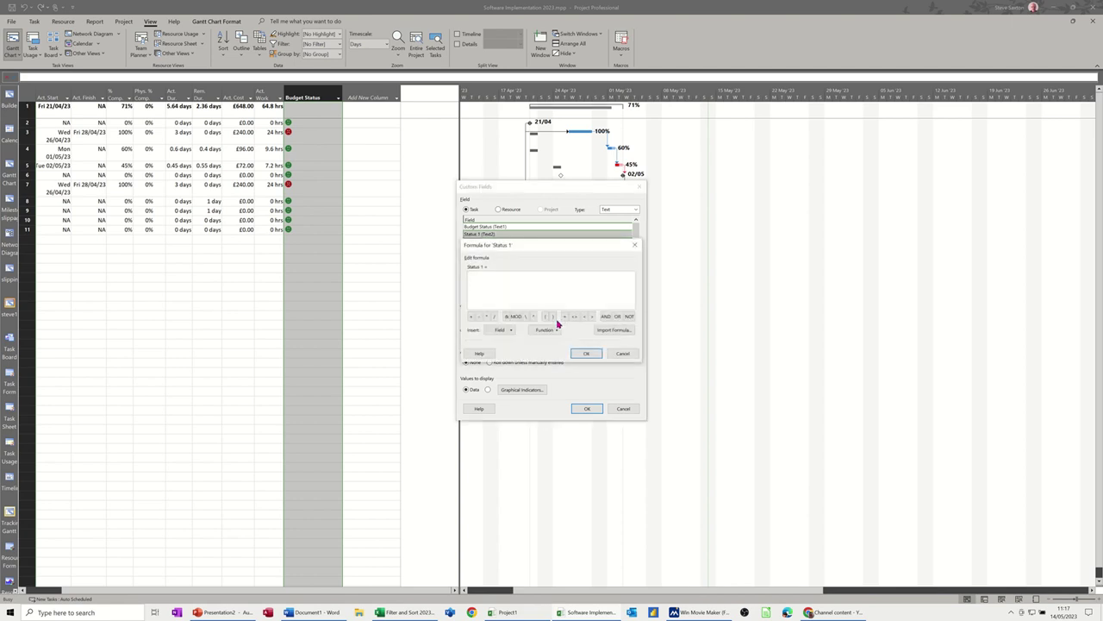
Write IIf([% Complete] >75,1,IIf( as the start of the Status 1 formula
left_click(546, 330)
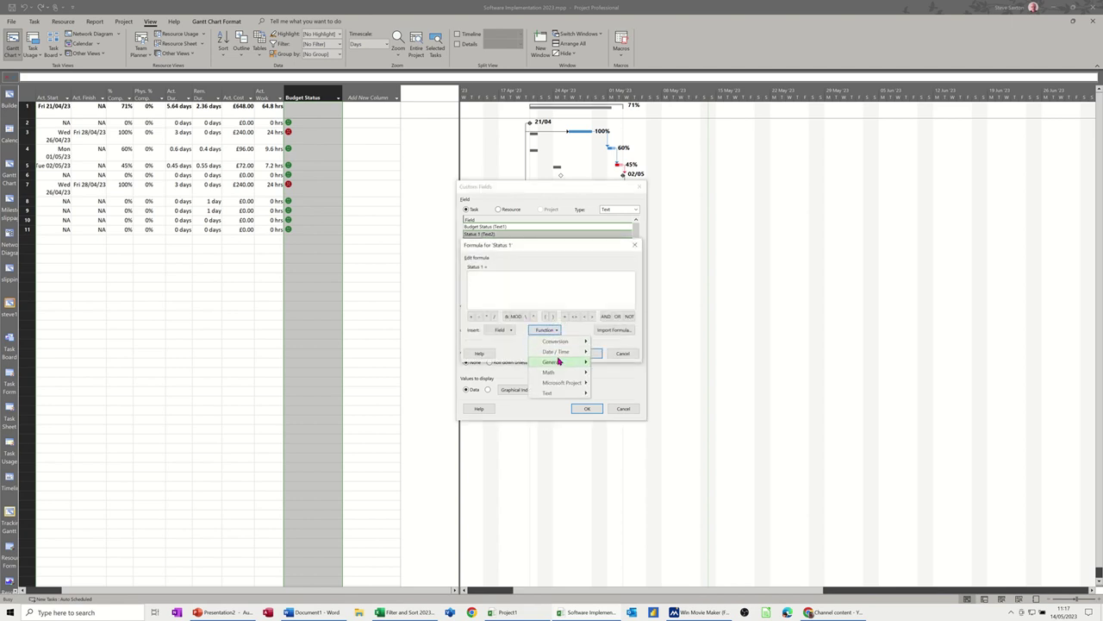
mouse_move(559, 362)
left_click(612, 375)
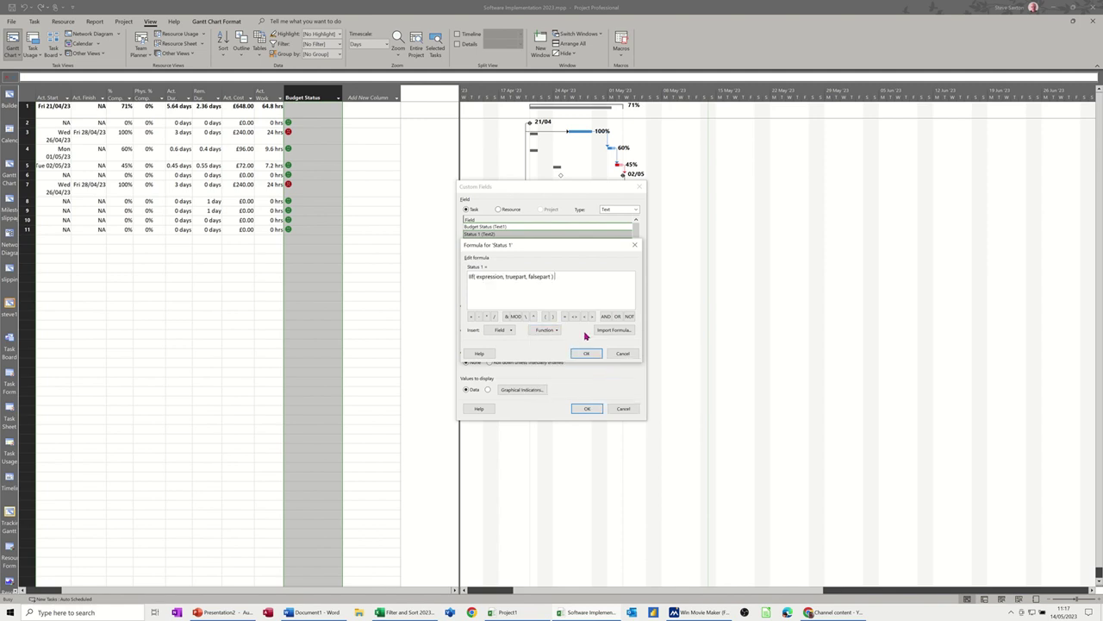
left_click_drag(552, 276, 481, 280)
key("BackSpace")
key("BackSpace")
key("BackSpace")
left_click(503, 330)
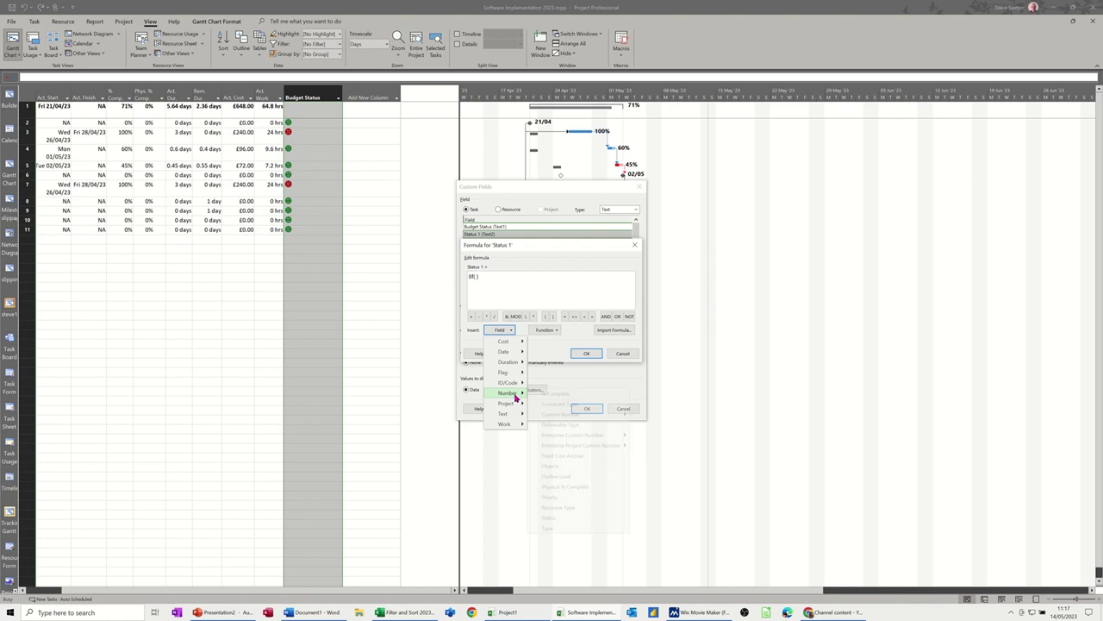
mouse_move(511, 392)
left_click(550, 394)
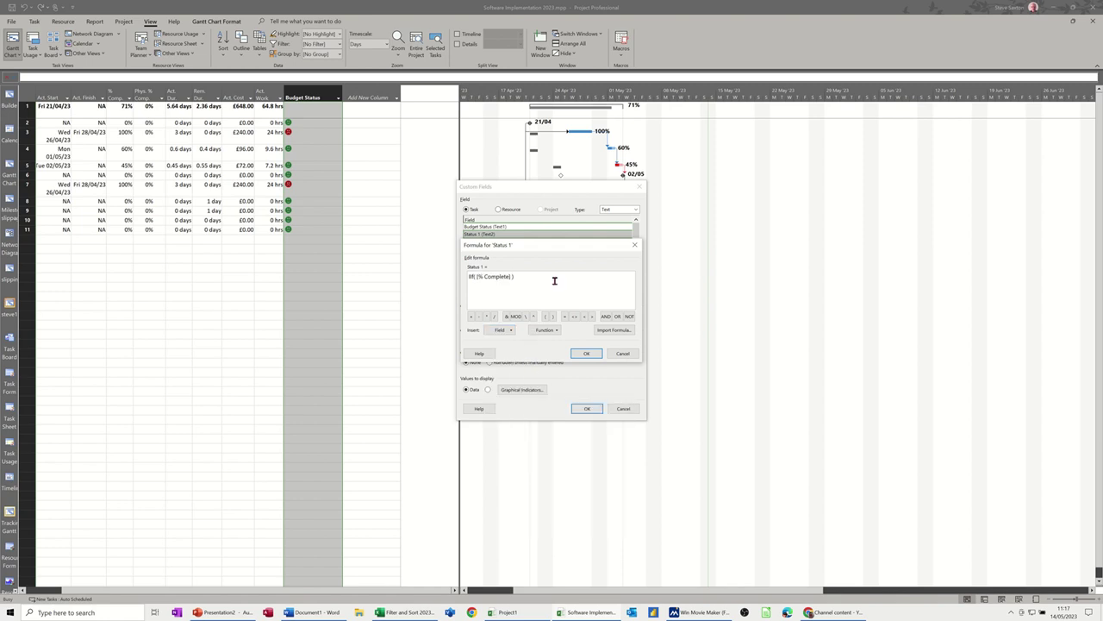
type(">75,1,IIf(")
Complete the nested IIf with % Complete >50 giving 2 and % Complete >25 giving 3, else 0
left_click(507, 333)
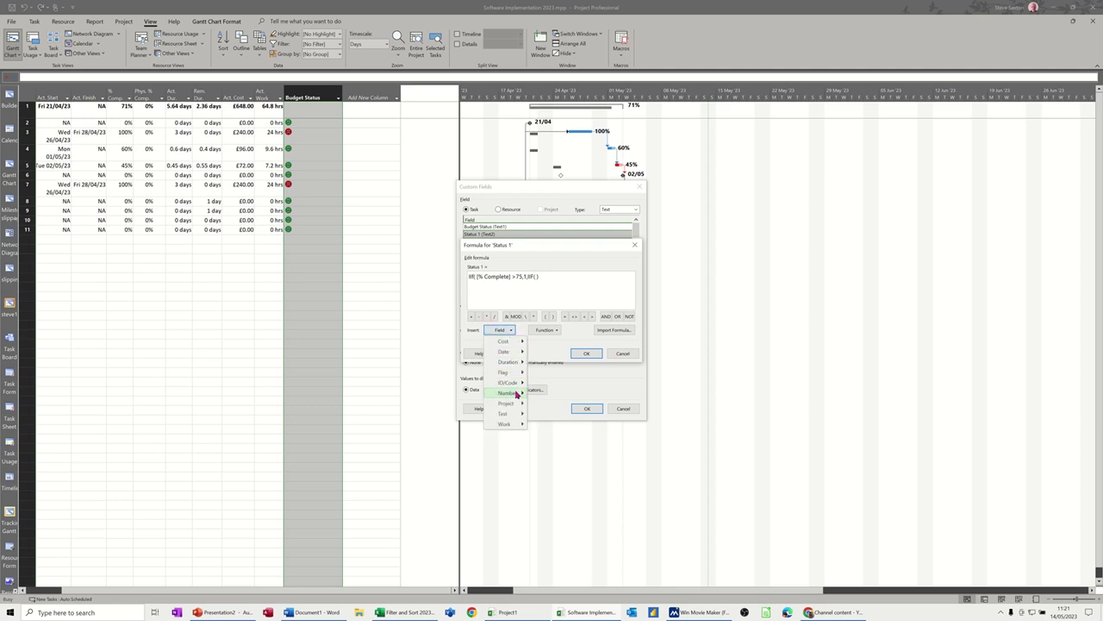
mouse_move(523, 393)
left_click(548, 394)
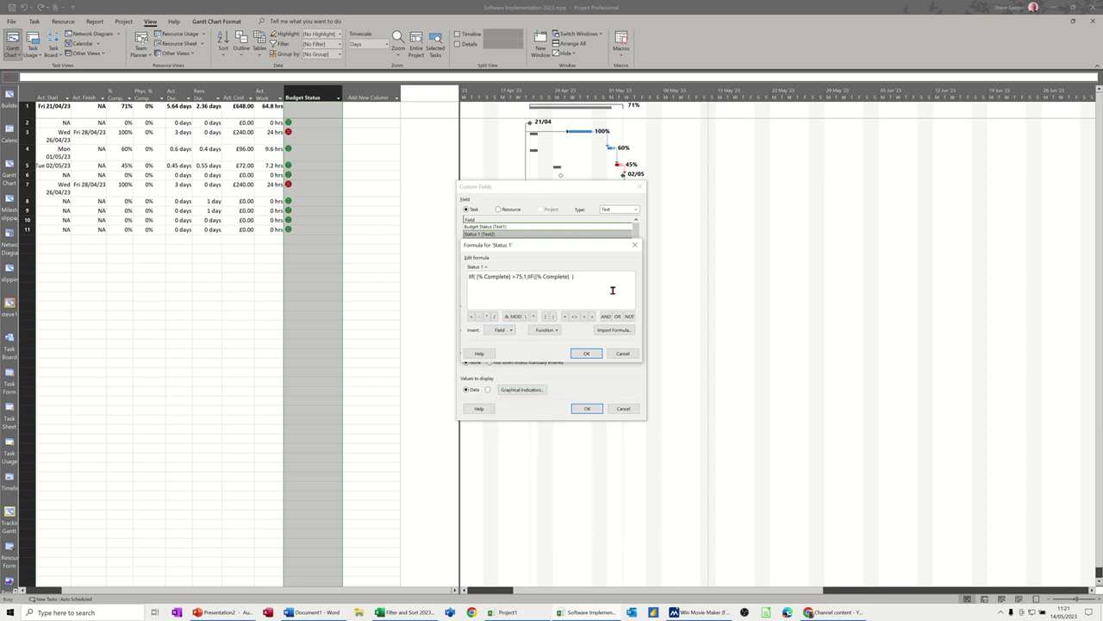
type(">50,2,IIf(")
left_click(501, 329)
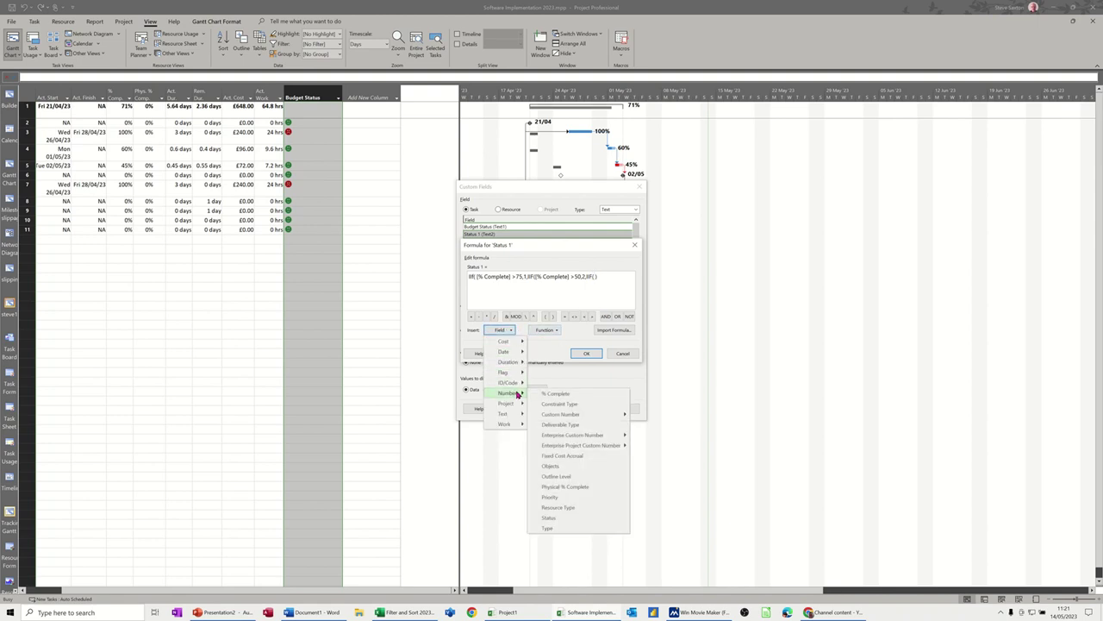
left_click(543, 395)
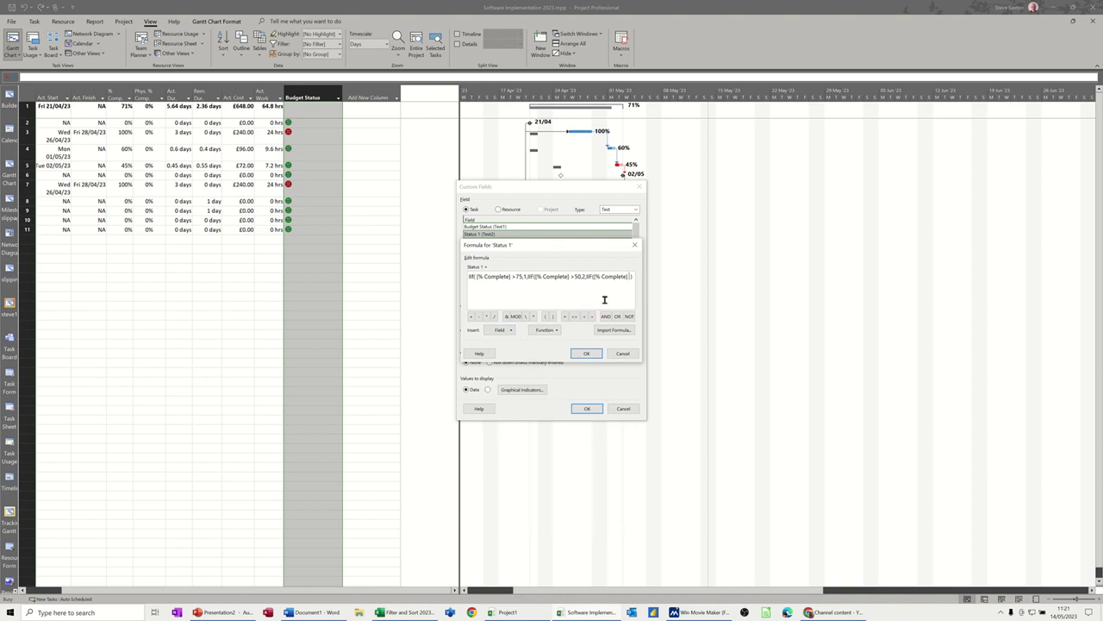
type(">25,3,0")
Accept the Status 1 formula, allow existing data to be replaced, and save the custom field
left_click(584, 356)
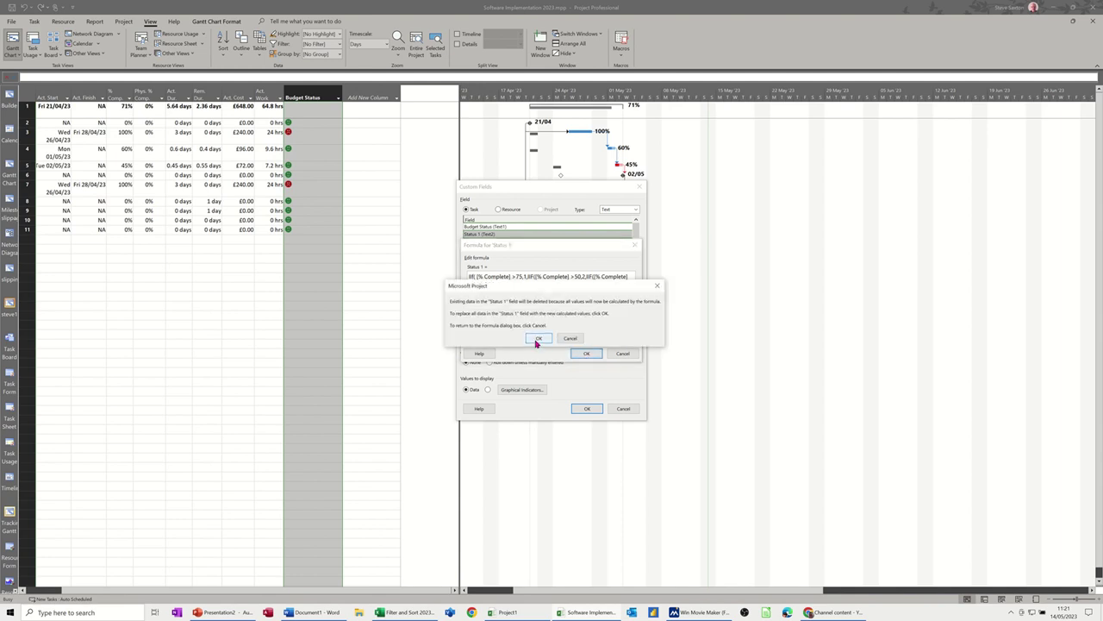
left_click(538, 339)
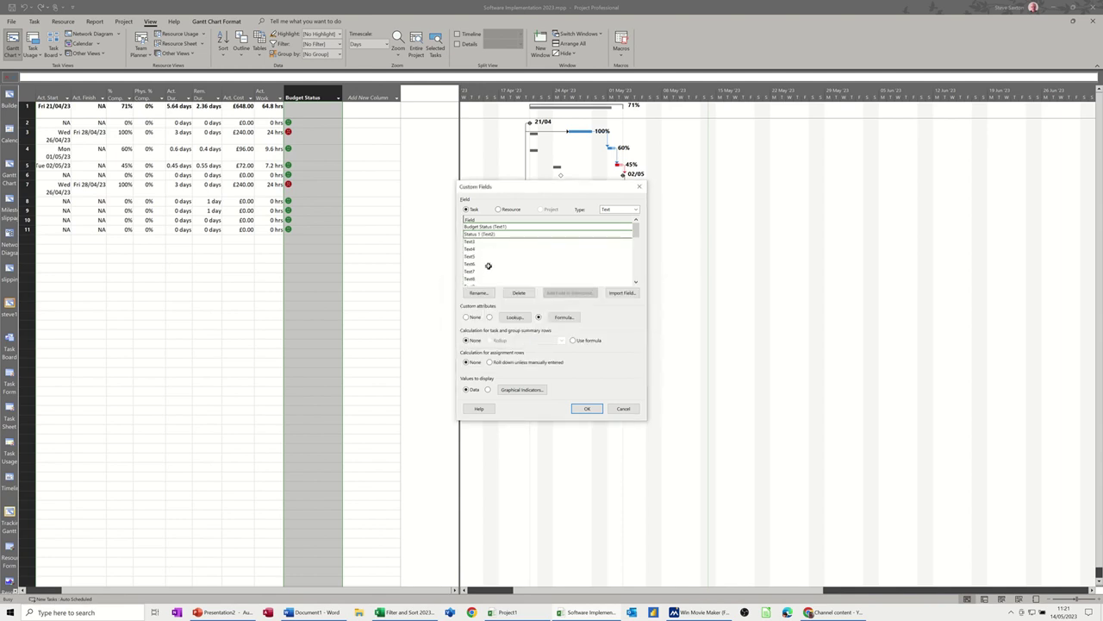
left_click(585, 409)
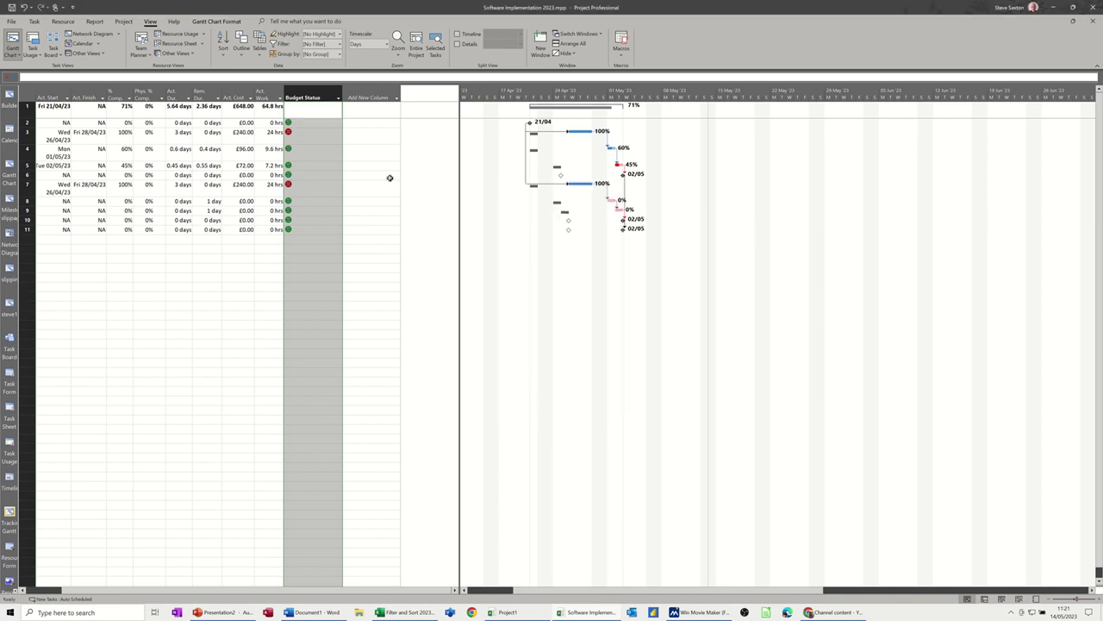
Insert a Status 1 (Text2) column after Budget Status showing each task's 0–3 grade
right_click(362, 95)
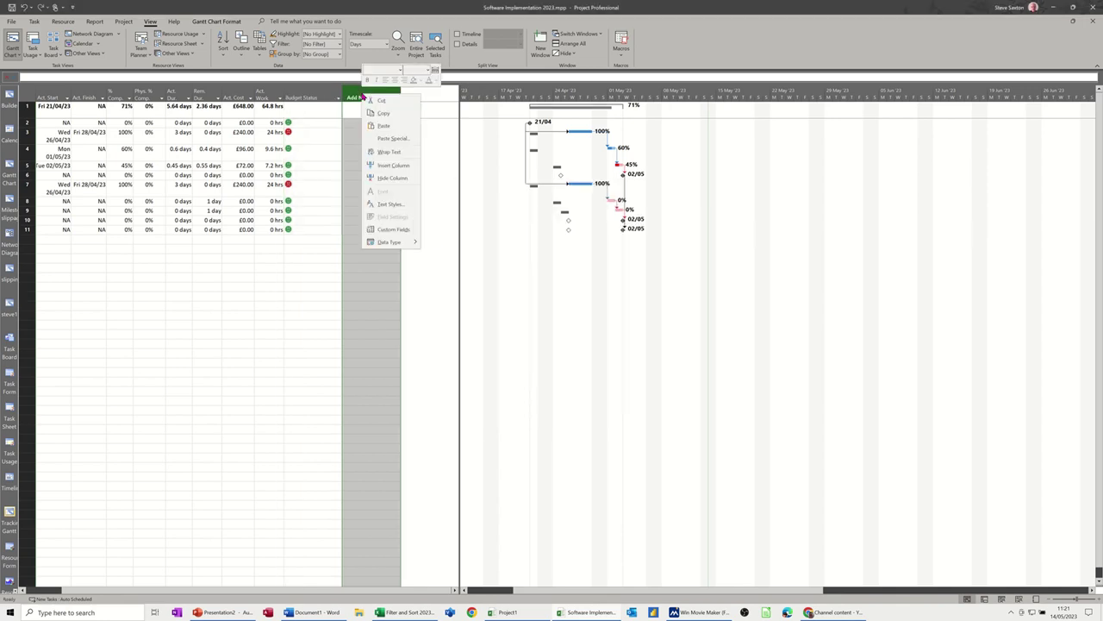
left_click(371, 163)
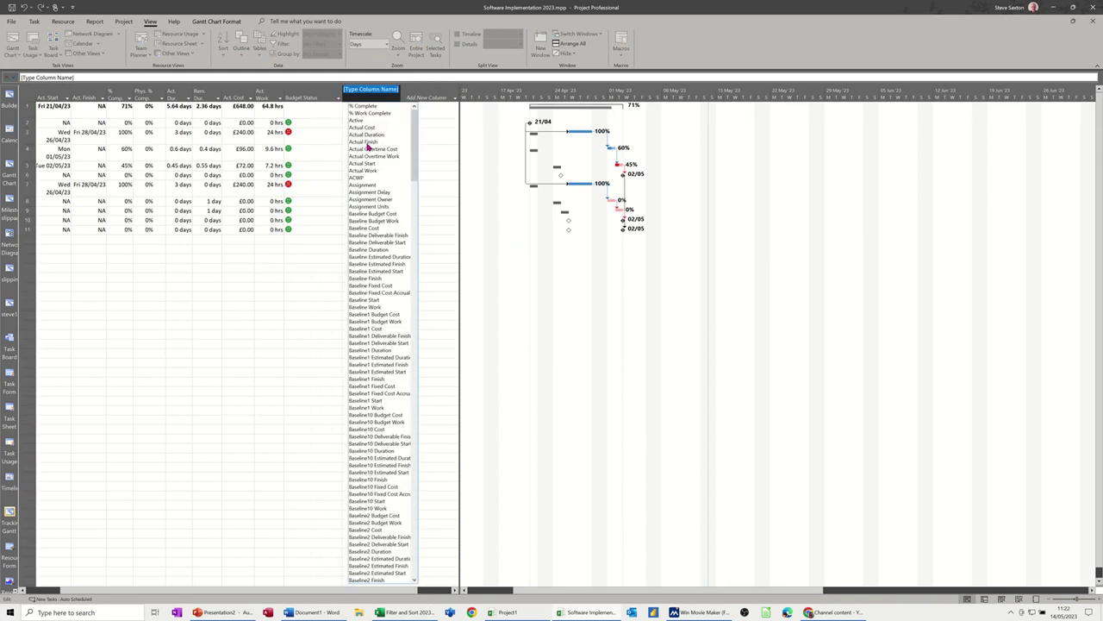
type("task Calendar")
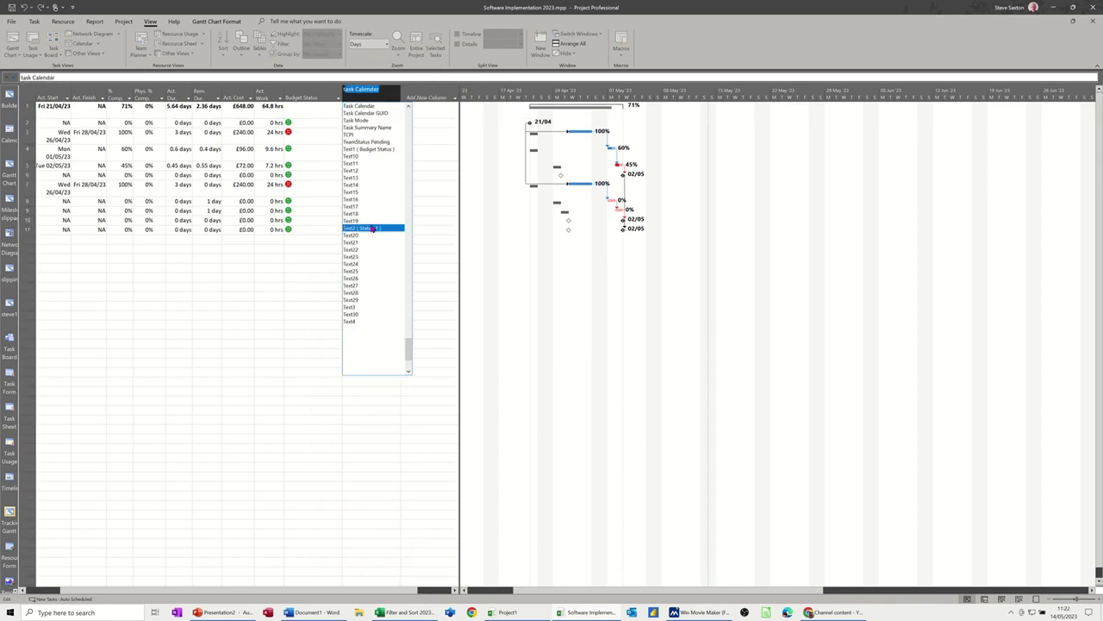
left_click(372, 228)
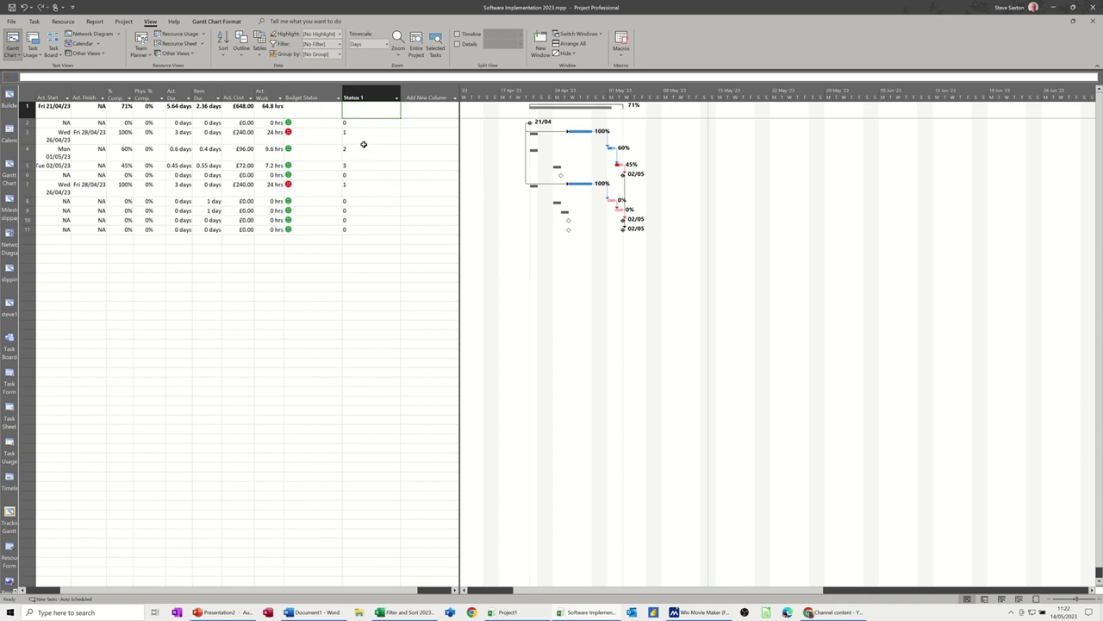
right_click(356, 92)
In Status 1's graphical indicators, add a rule: equals 1 shows a green circle
left_click(443, 230)
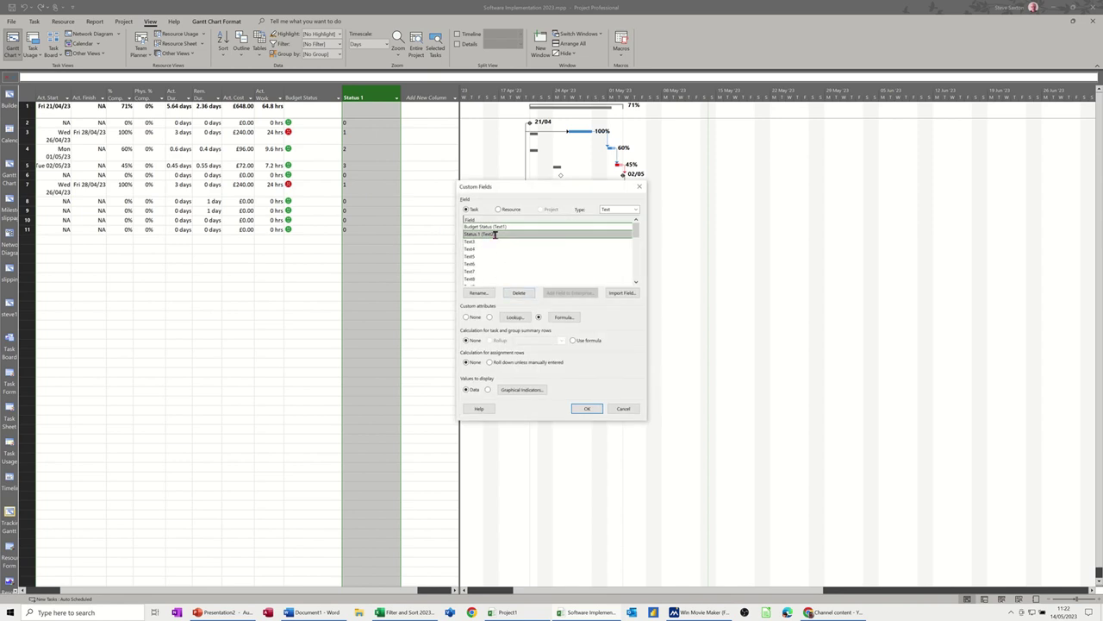
left_click(528, 389)
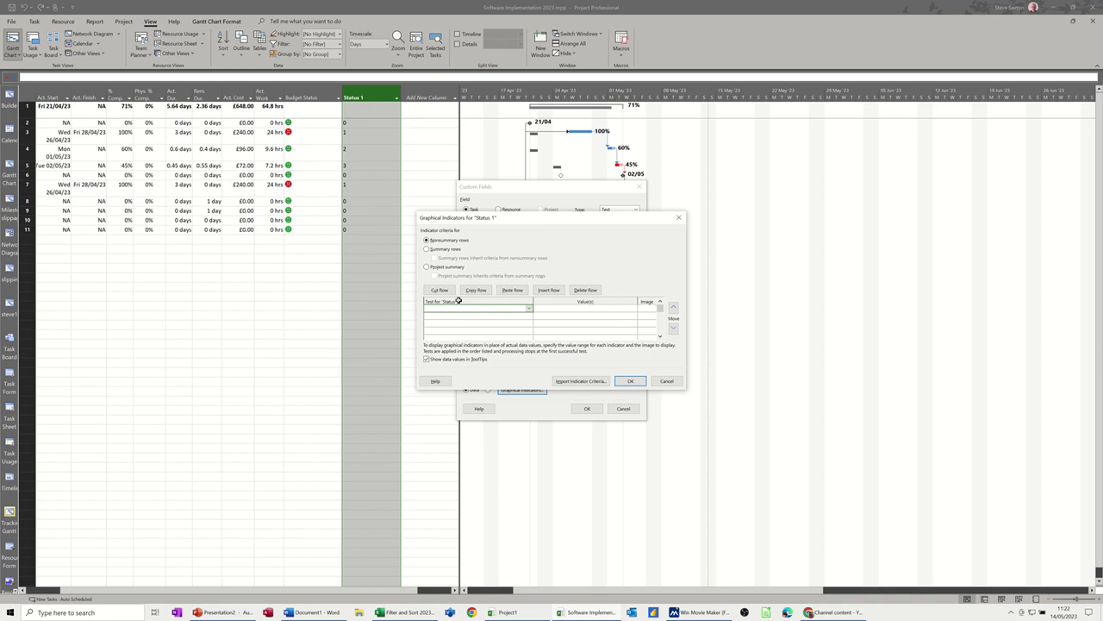
left_click(529, 310)
left_click(528, 316)
left_click(550, 308)
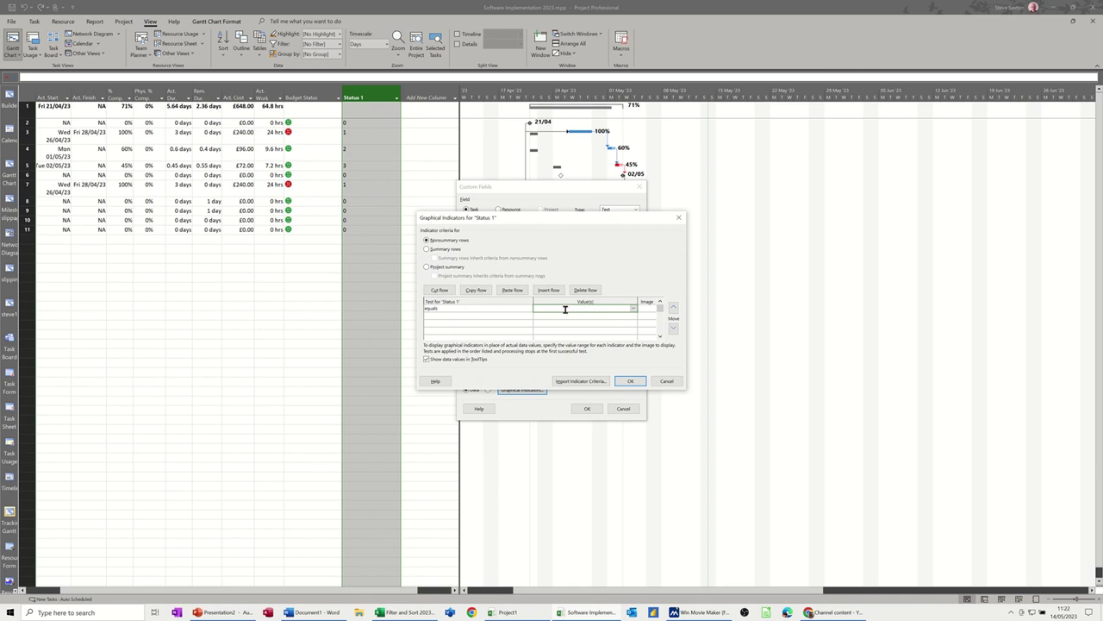
type("1")
left_click(654, 311)
left_click(652, 309)
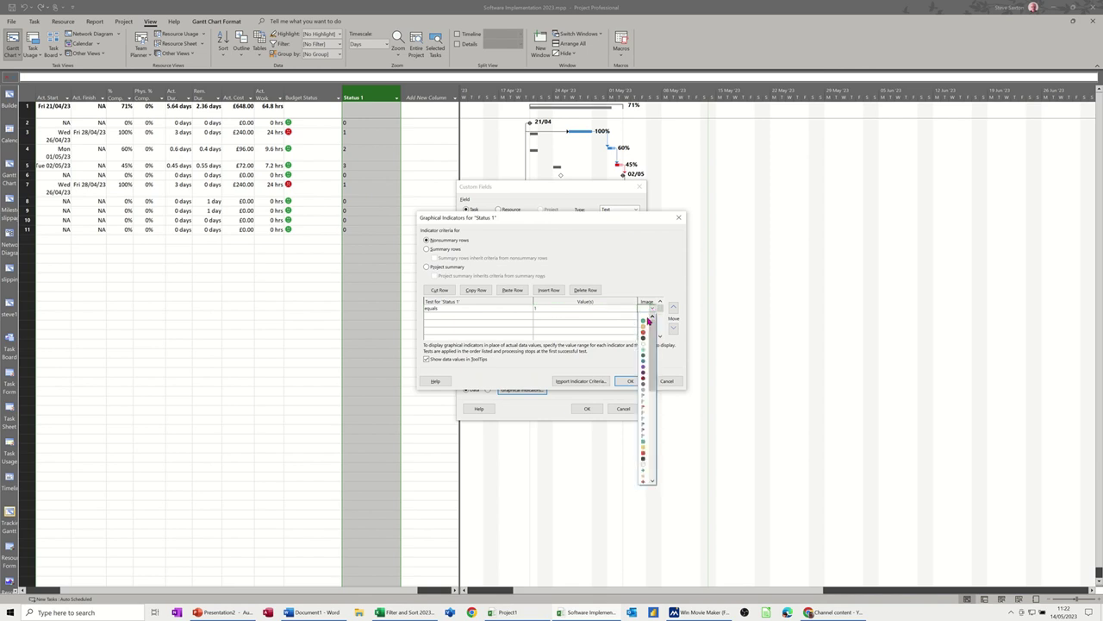
left_click(647, 320)
Add a second indicator rule: equals 2 shows an amber circle
left_click(528, 319)
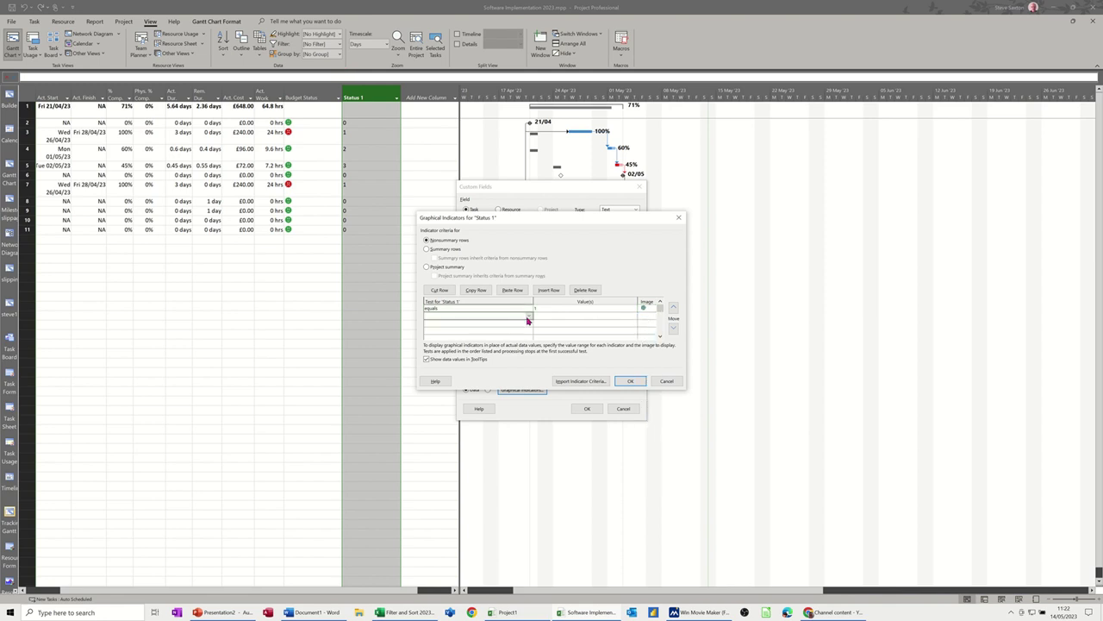
left_click(530, 319)
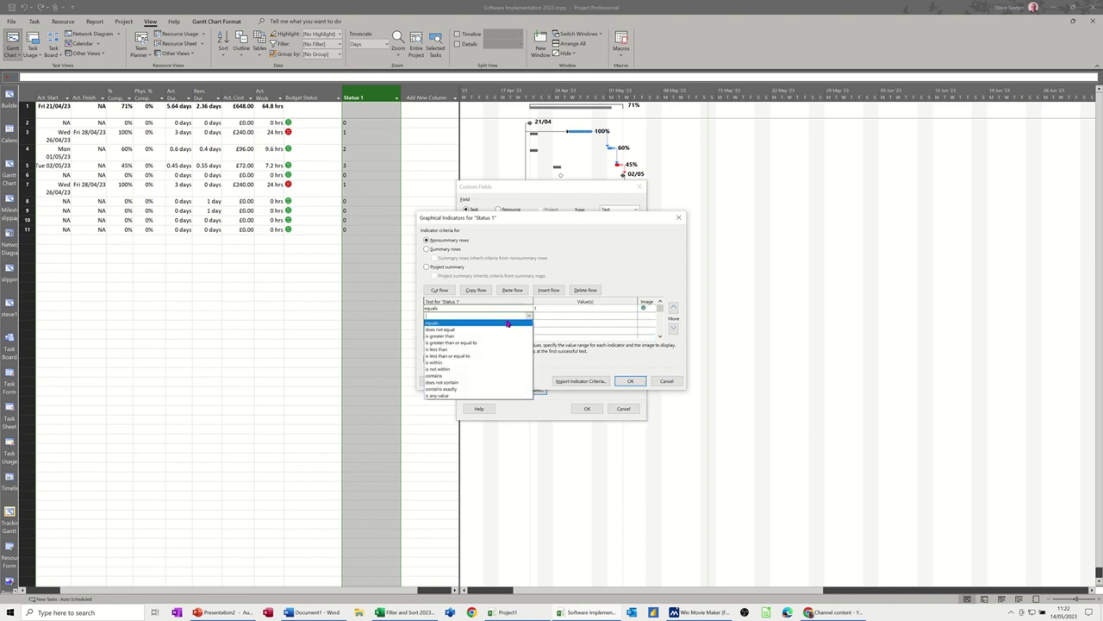
left_click(511, 323)
left_click(551, 316)
type("2")
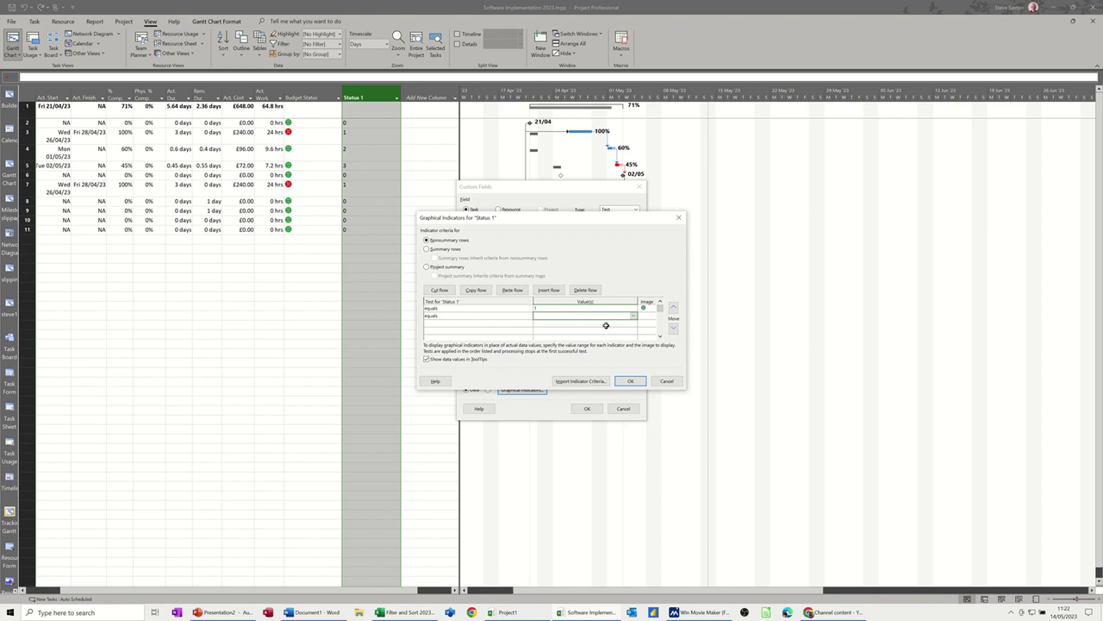
left_click(645, 316)
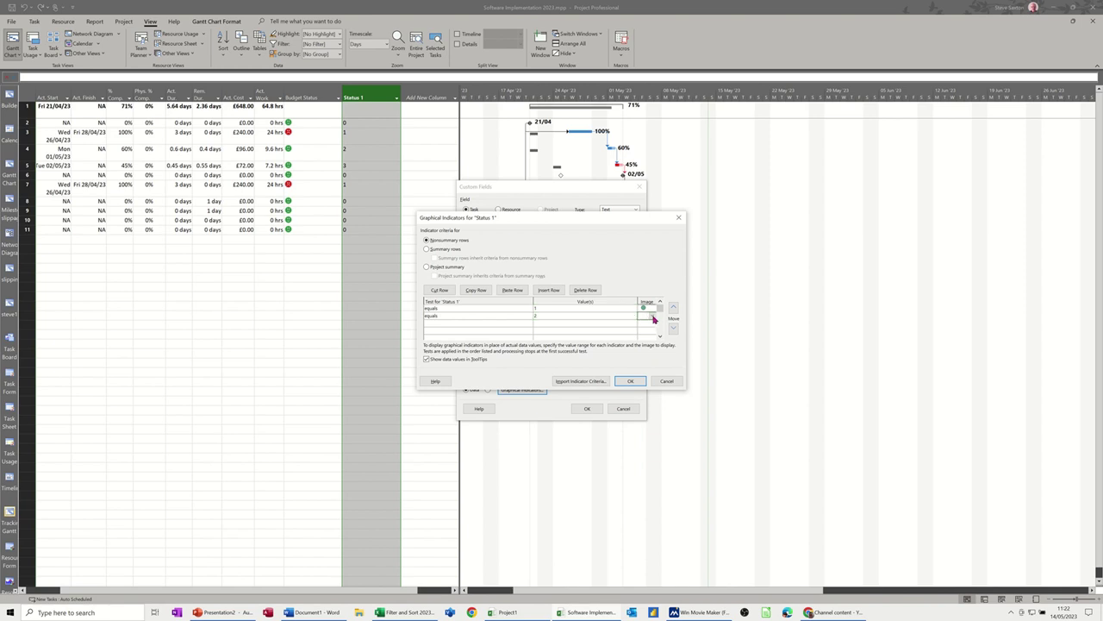
left_click(653, 320)
left_click(645, 336)
Add a third rule, equals 3 shows a red circle, and confirm the indicator settings
left_click(476, 322)
left_click(530, 326)
left_click(516, 332)
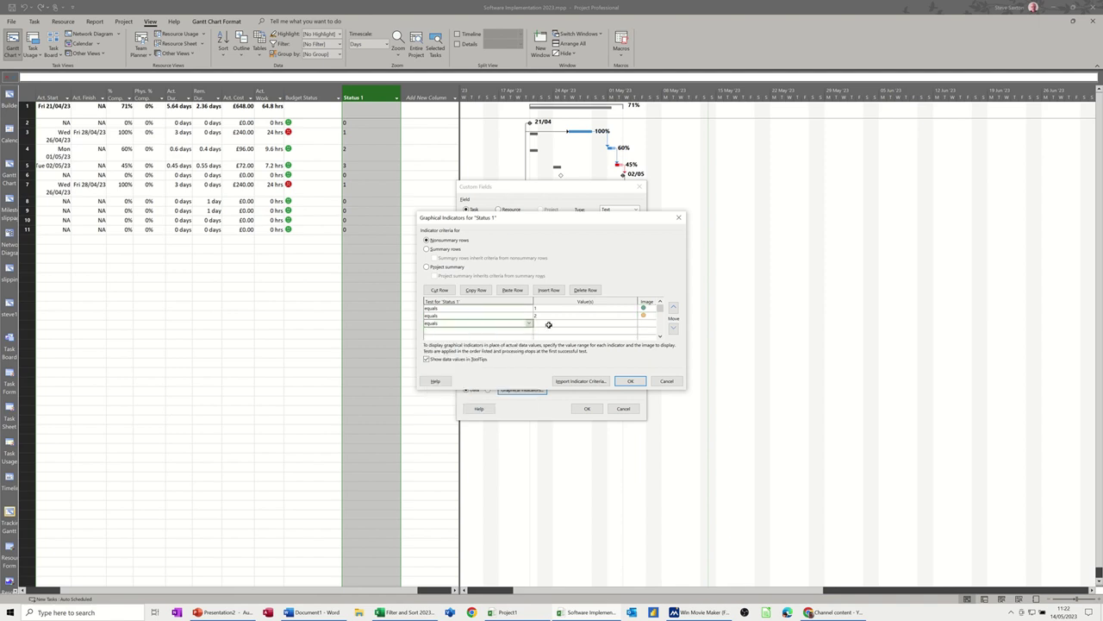
left_click(550, 323)
type("3")
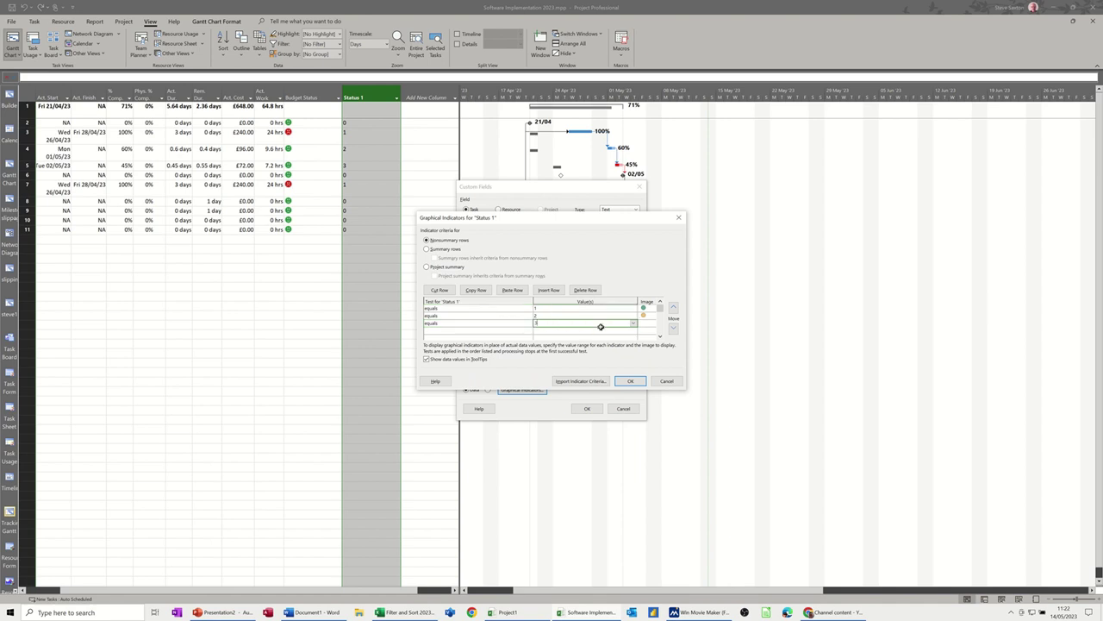
left_click(642, 323)
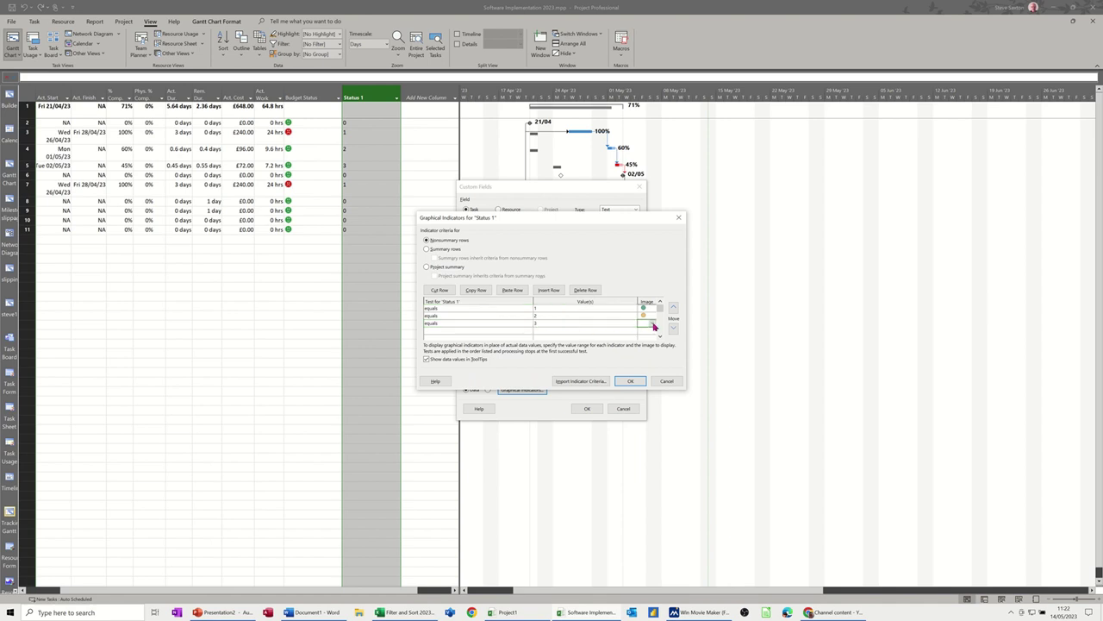
left_click(653, 326)
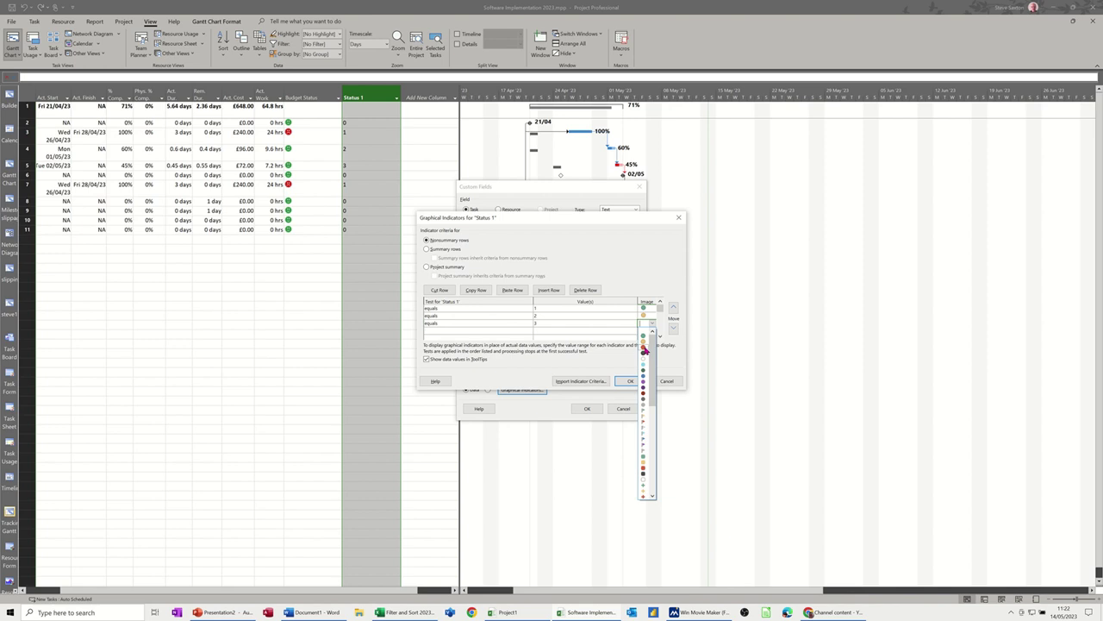
left_click(644, 349)
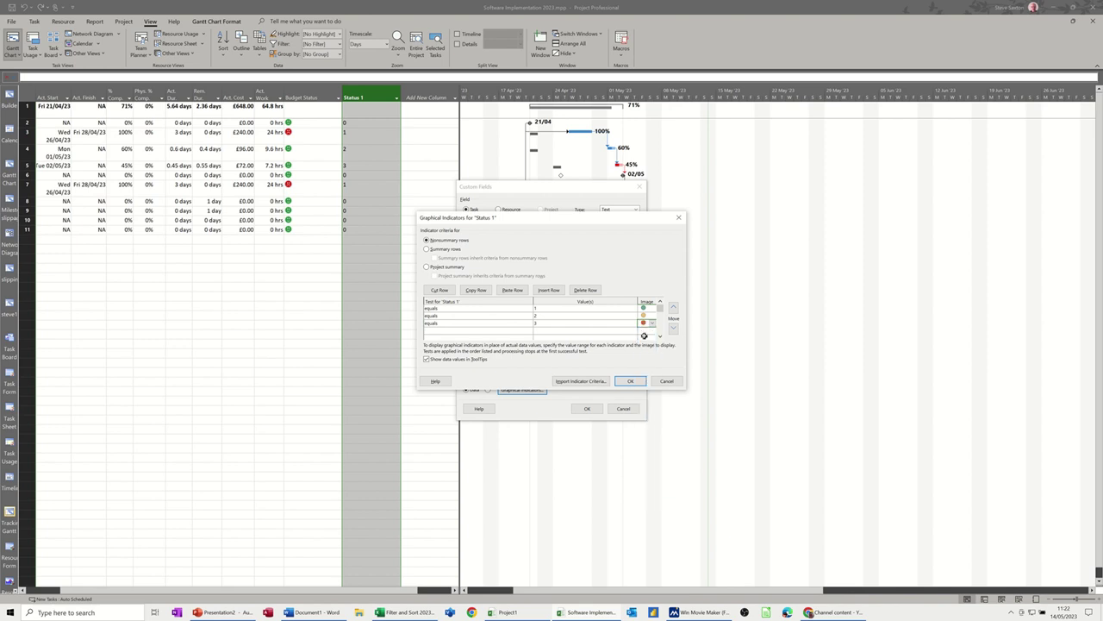
left_click(629, 380)
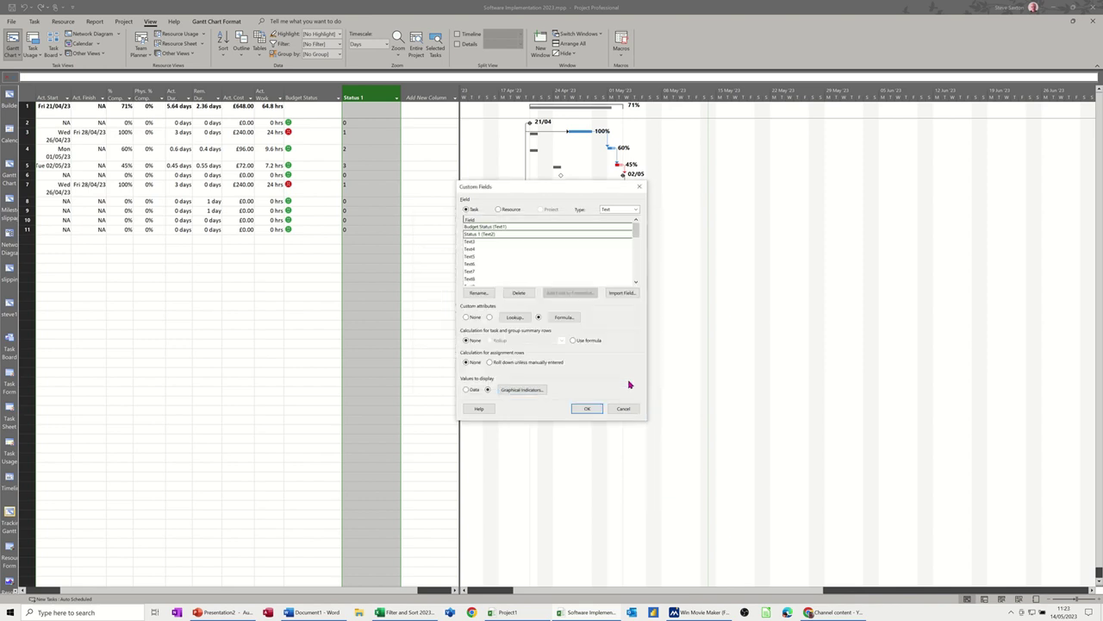
left_click(587, 409)
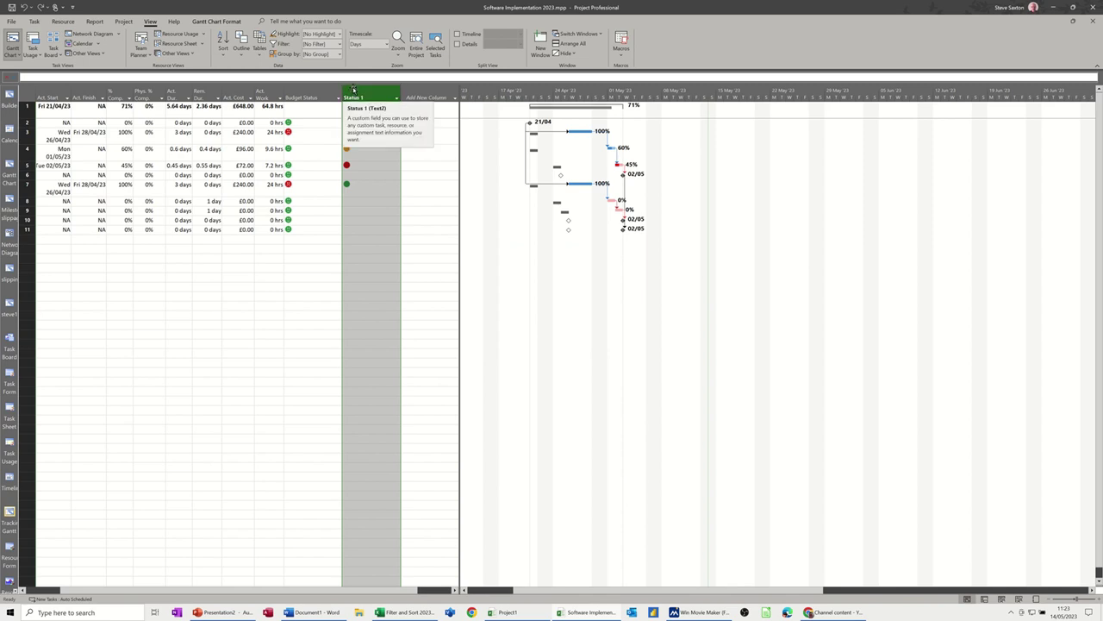
Add a fourth Status 1 indicator rule, equals 0 shows a grey circle, and apply it
right_click(354, 90)
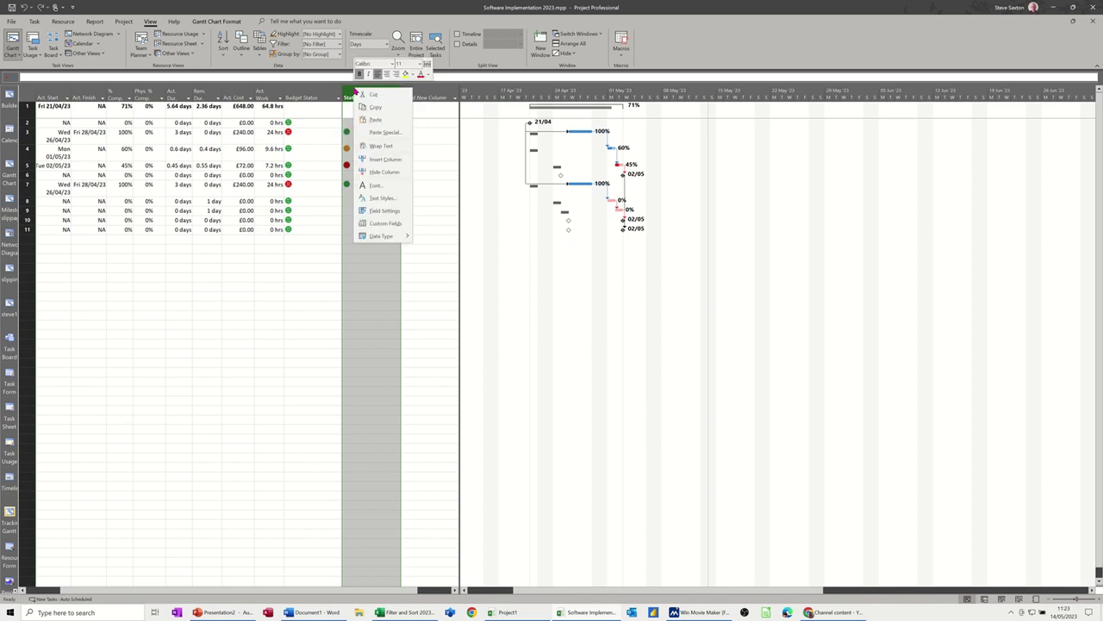
left_click(381, 224)
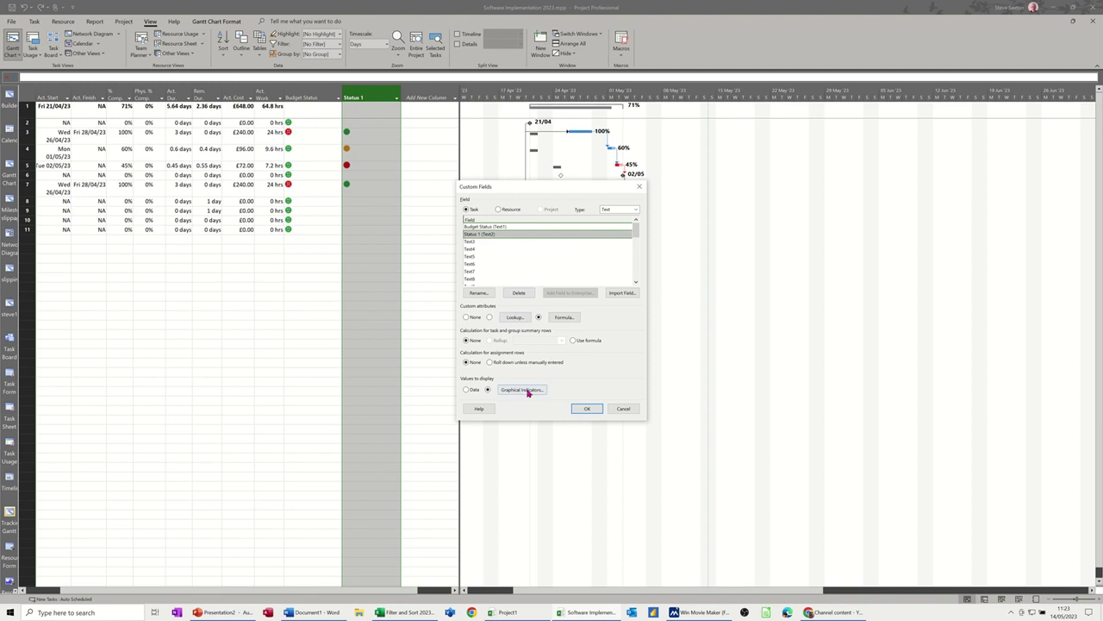
left_click(524, 390)
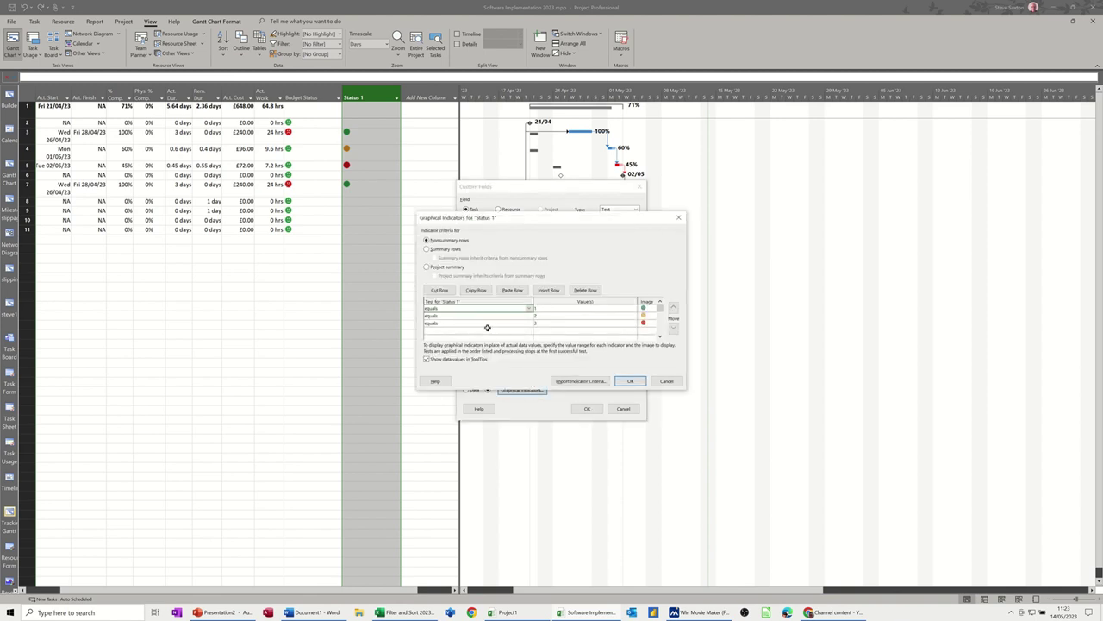
left_click(486, 331)
left_click(527, 331)
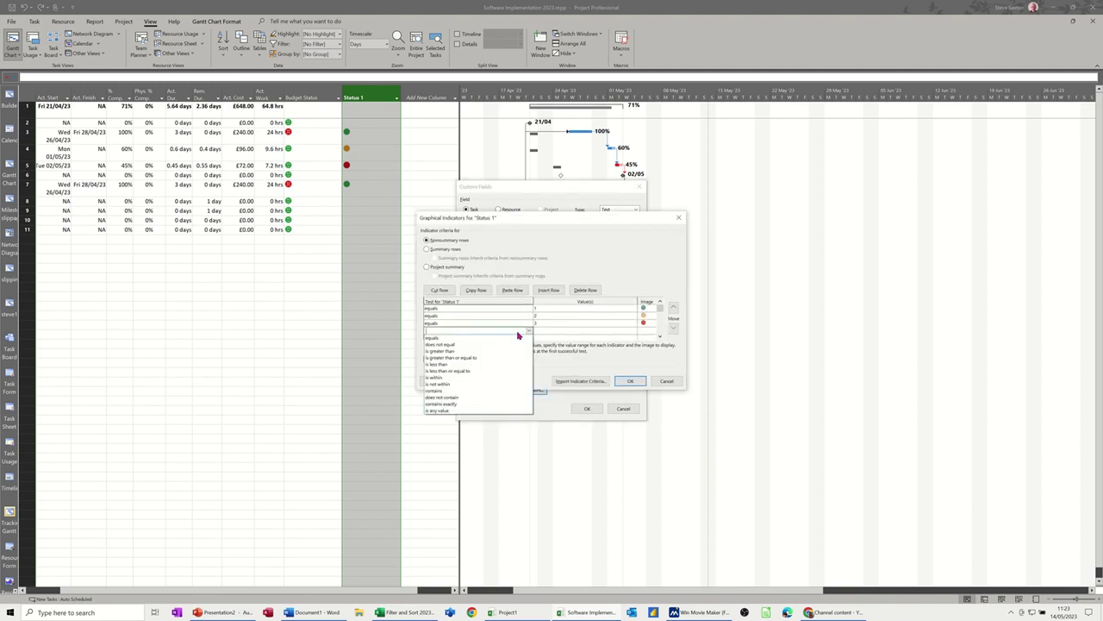
left_click(510, 337)
left_click(561, 331)
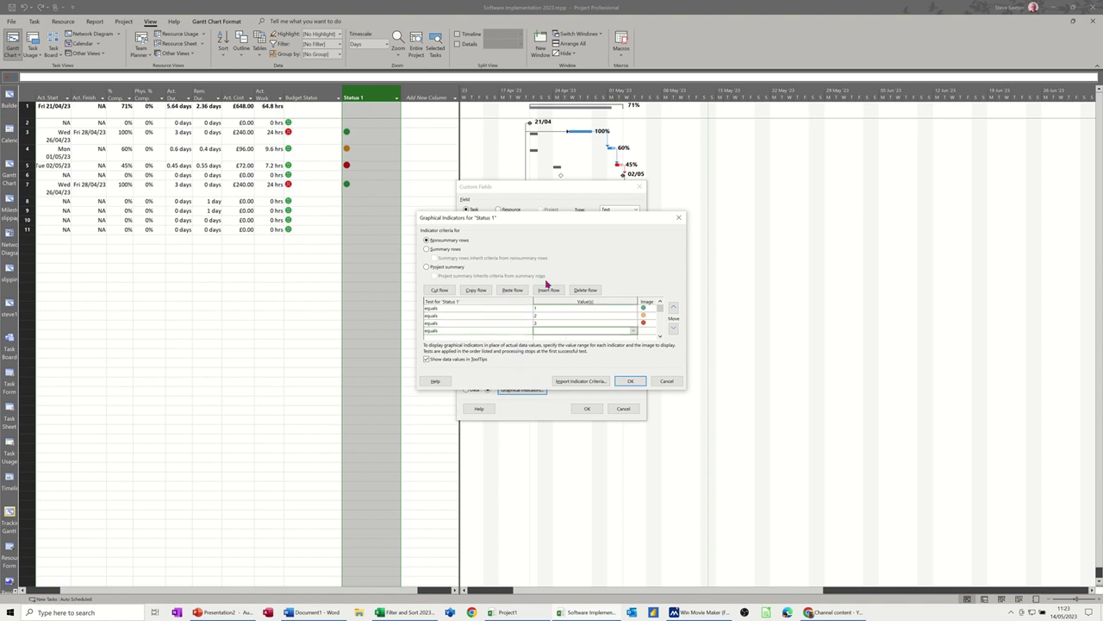
left_click(649, 331)
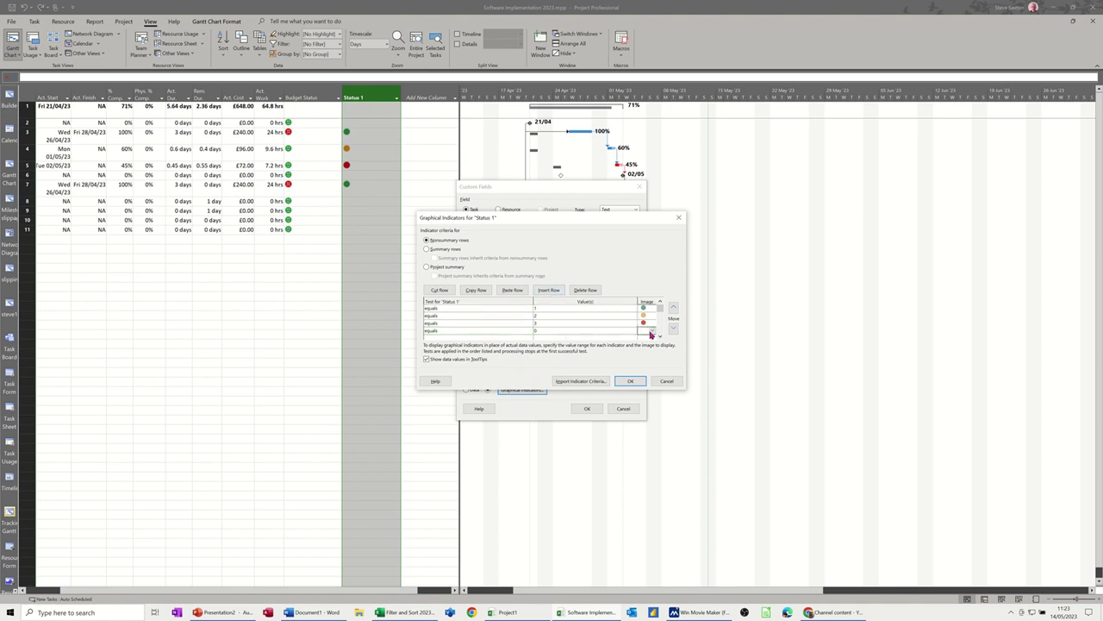
left_click(652, 332)
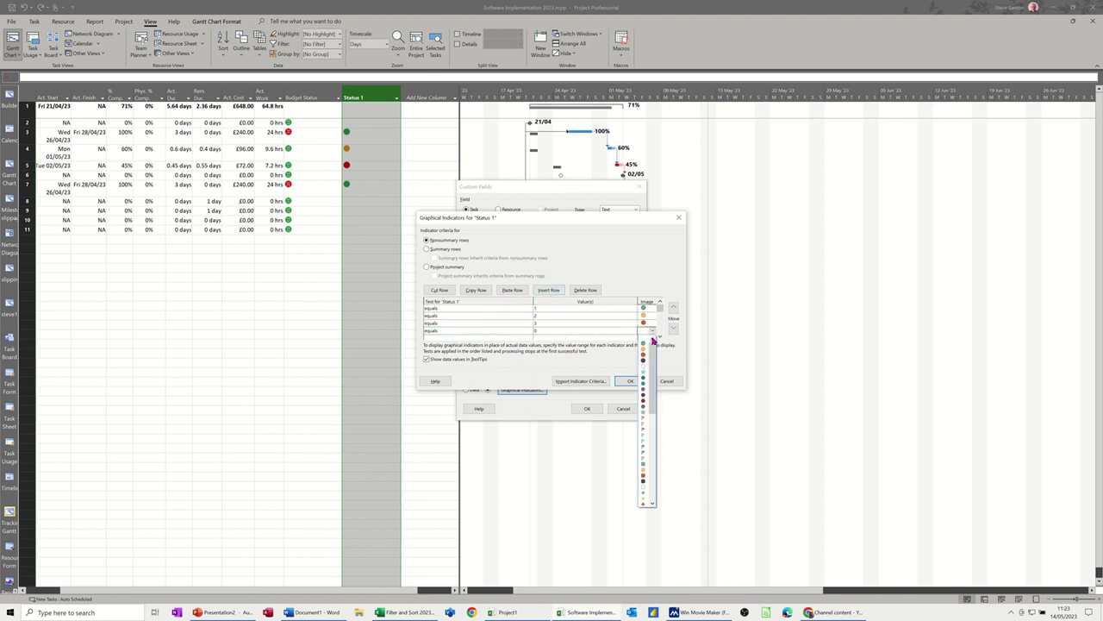
left_click(645, 362)
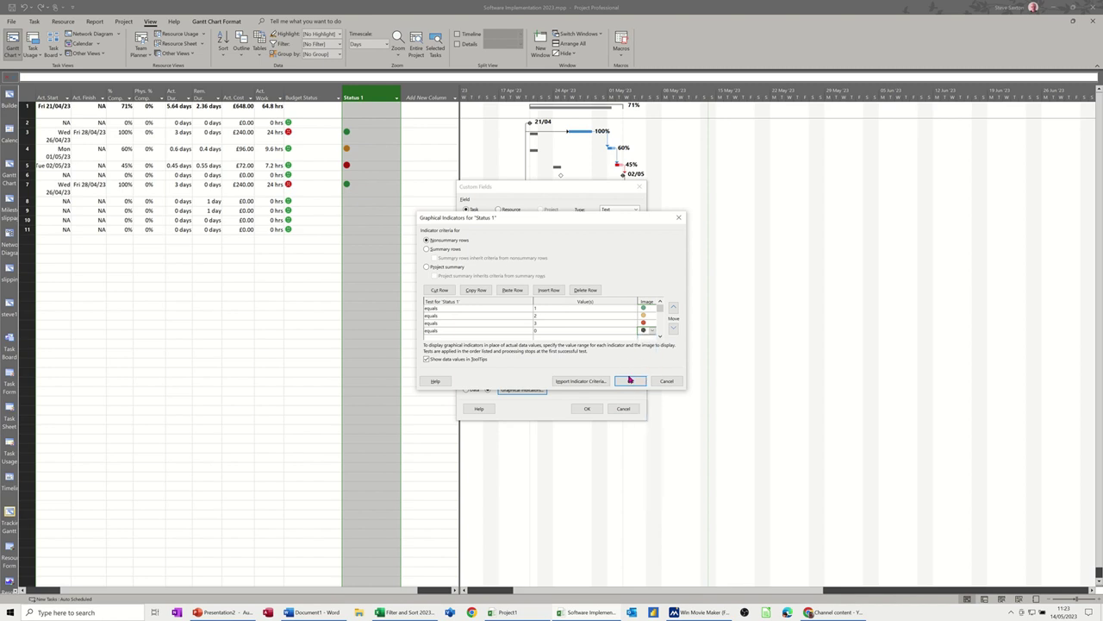
left_click(631, 380)
left_click(588, 409)
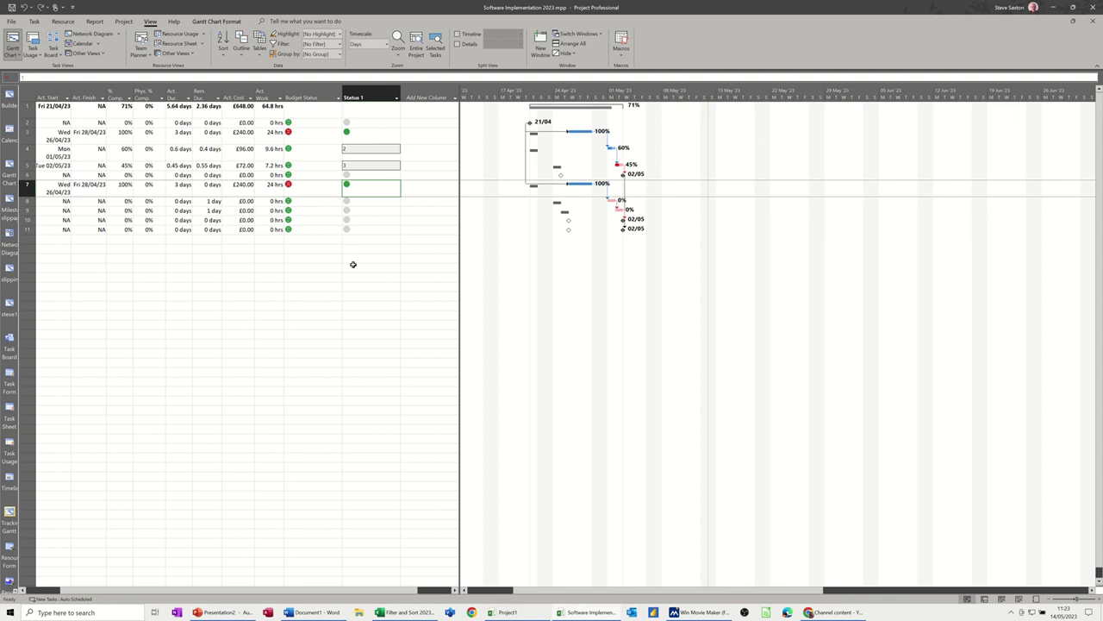
Check the available tables list, close it unchanged, and view a Budget Status indicator's tip
left_click(257, 58)
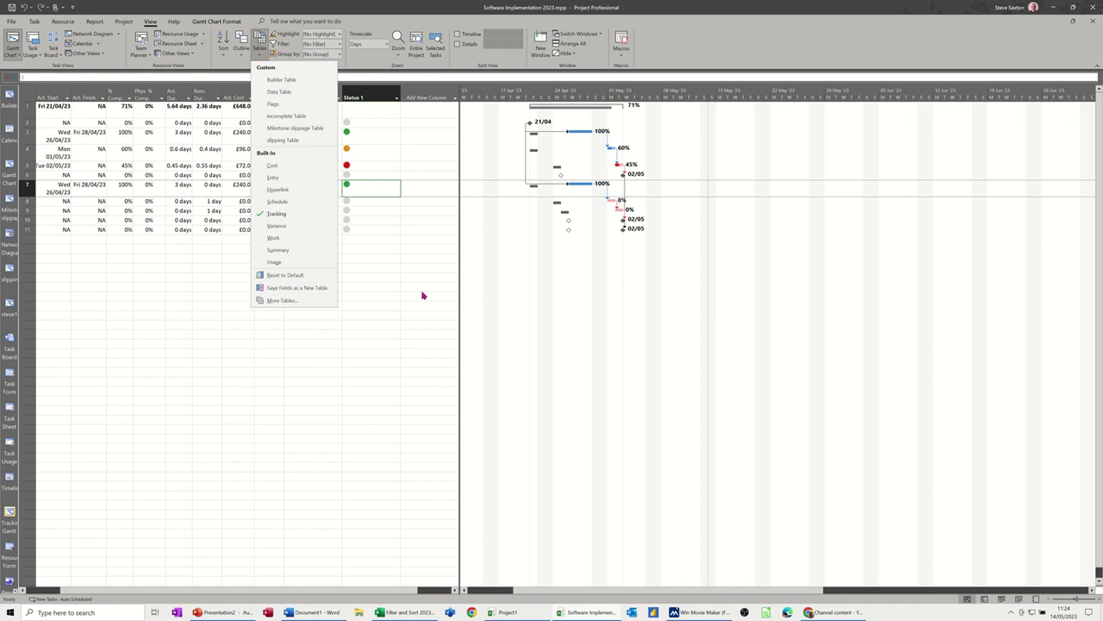
key("Escape")
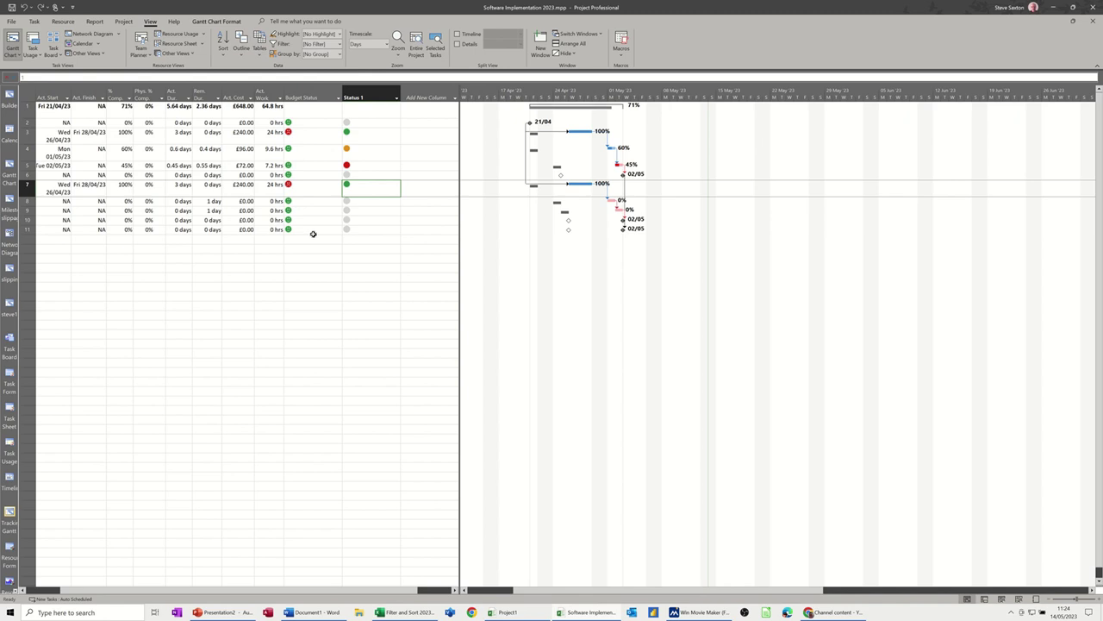
mouse_move(288, 230)
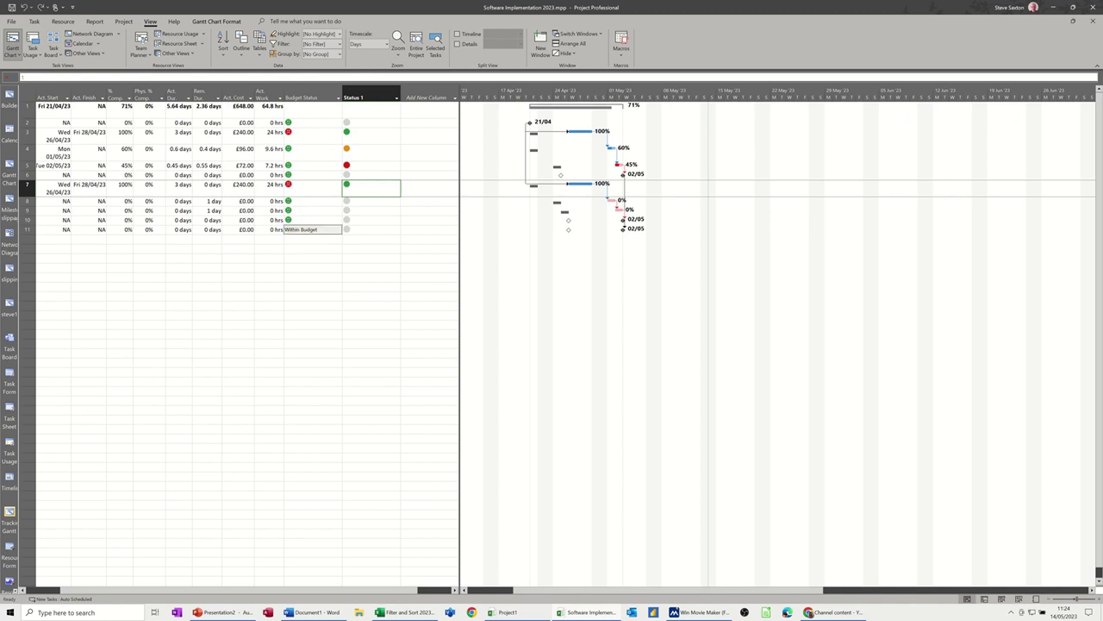